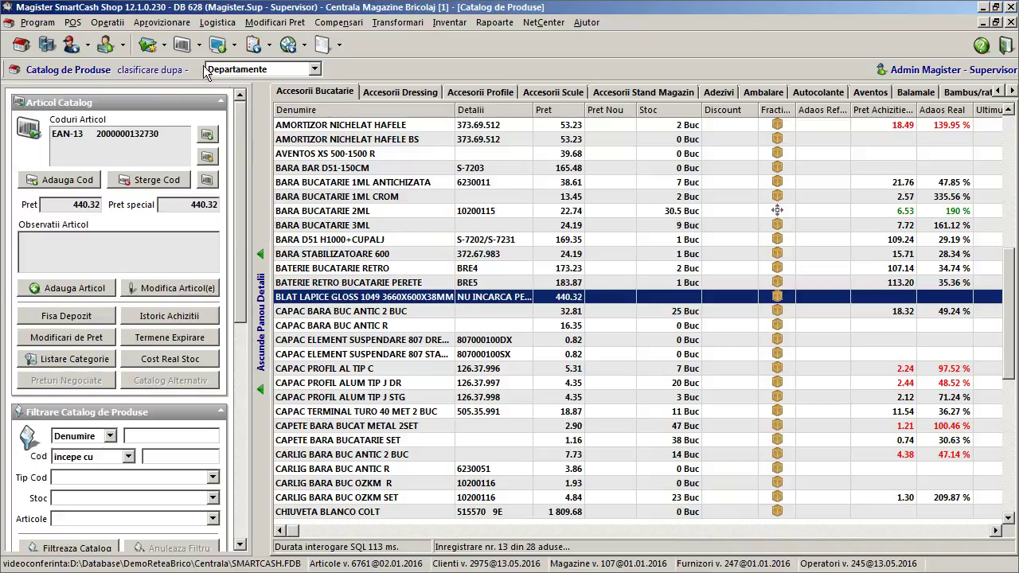
# - Examine the expiry date and lot fields of the BARA BUCATARIE 1ML CROM article in the supplier reception, leaving its details unedited
pyautogui.click(106, 22)
pyautogui.click(145, 39)
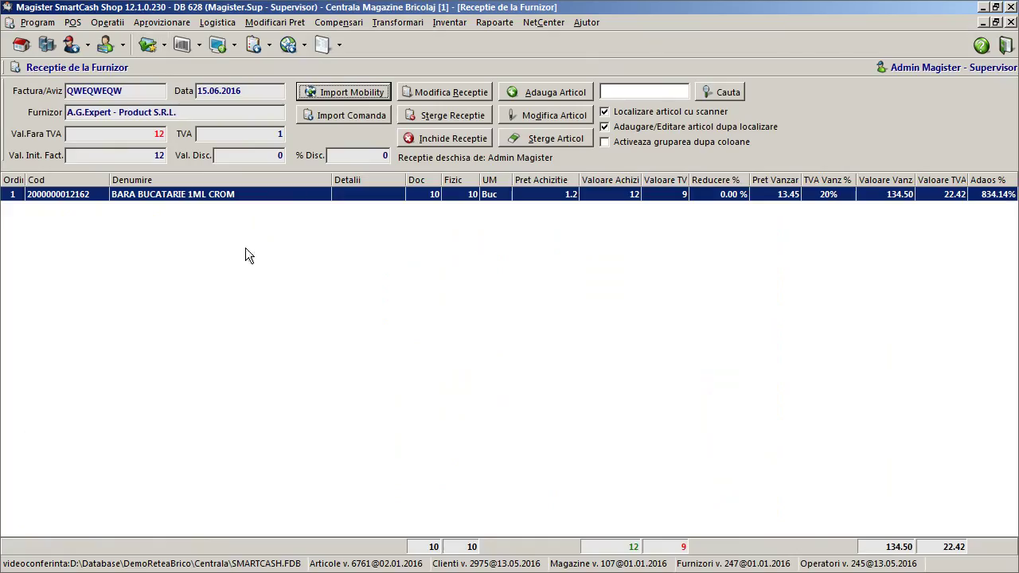
pyautogui.doubleClick(250, 193)
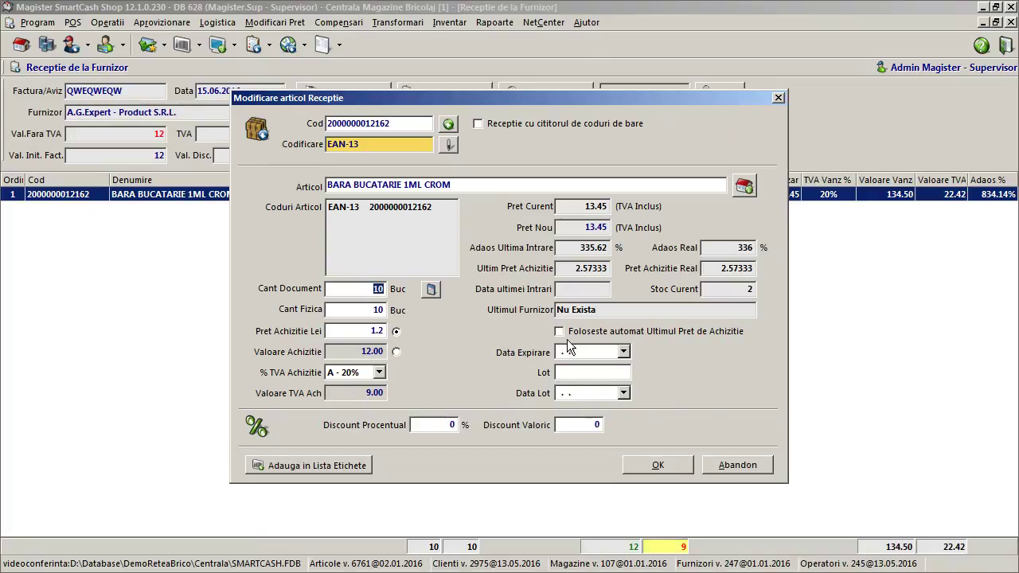
pyautogui.click(738, 466)
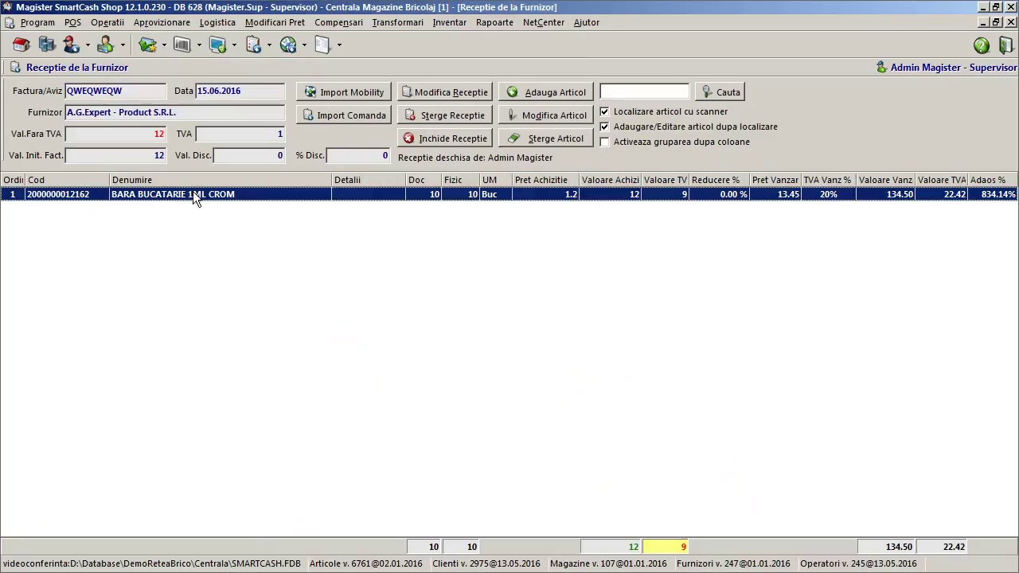
# - Return to the product catalog and bring up the available expiry terms of BLAT LAPICE GLOSS 1049 3660X600X38MM
pyautogui.click(24, 43)
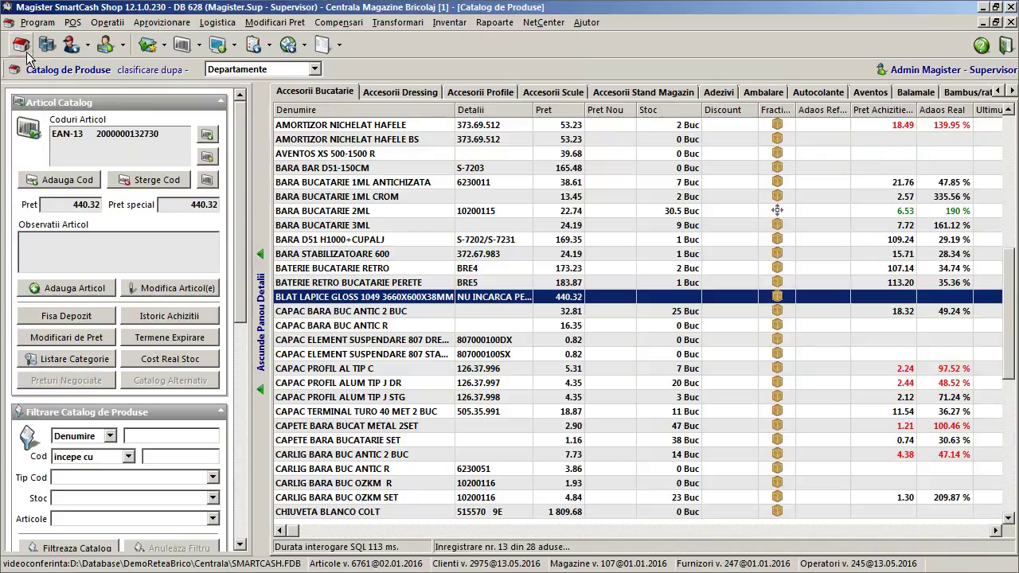
pyautogui.rightClick(352, 297)
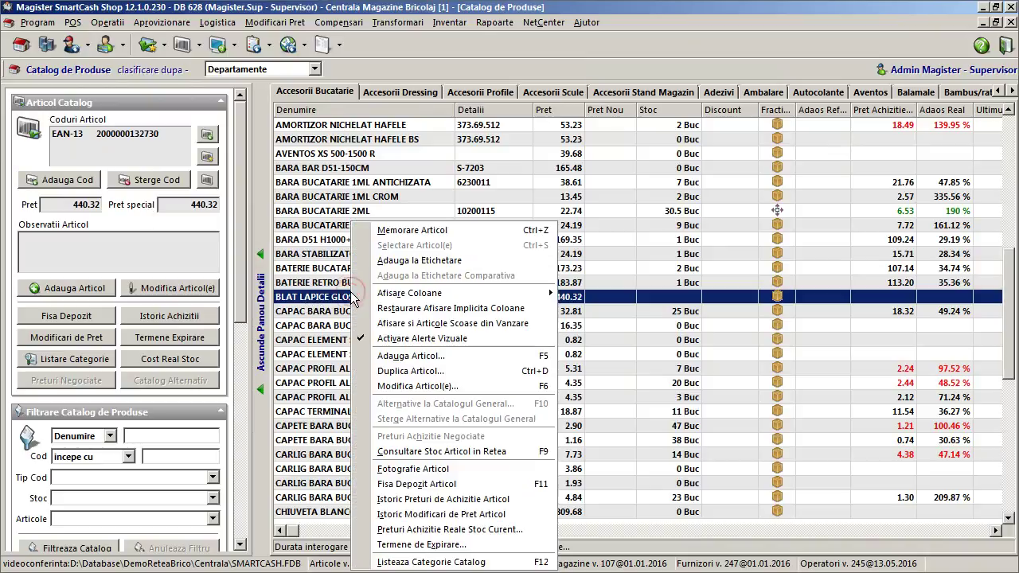
pyautogui.click(409, 545)
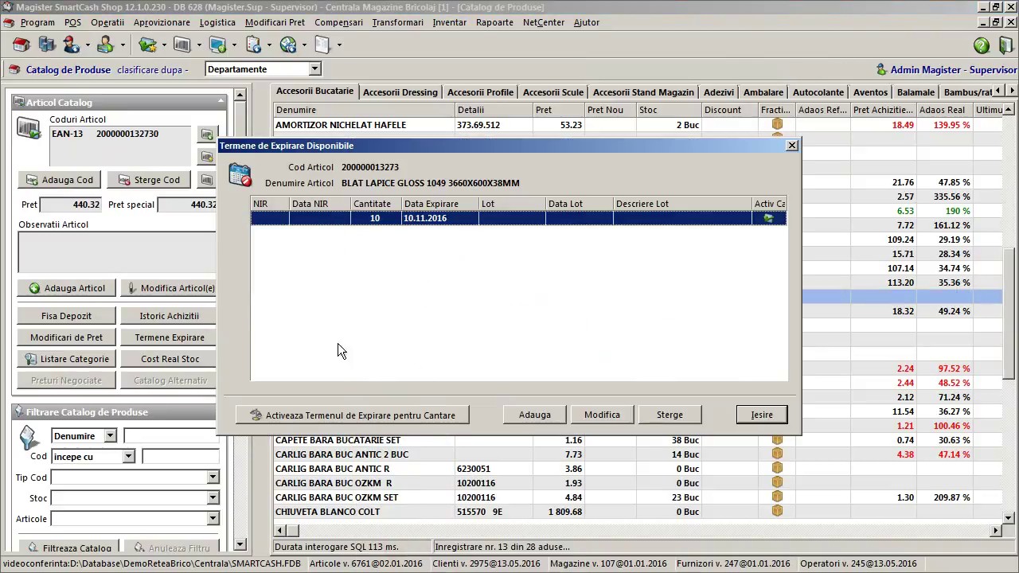
pyautogui.rightClick(348, 216)
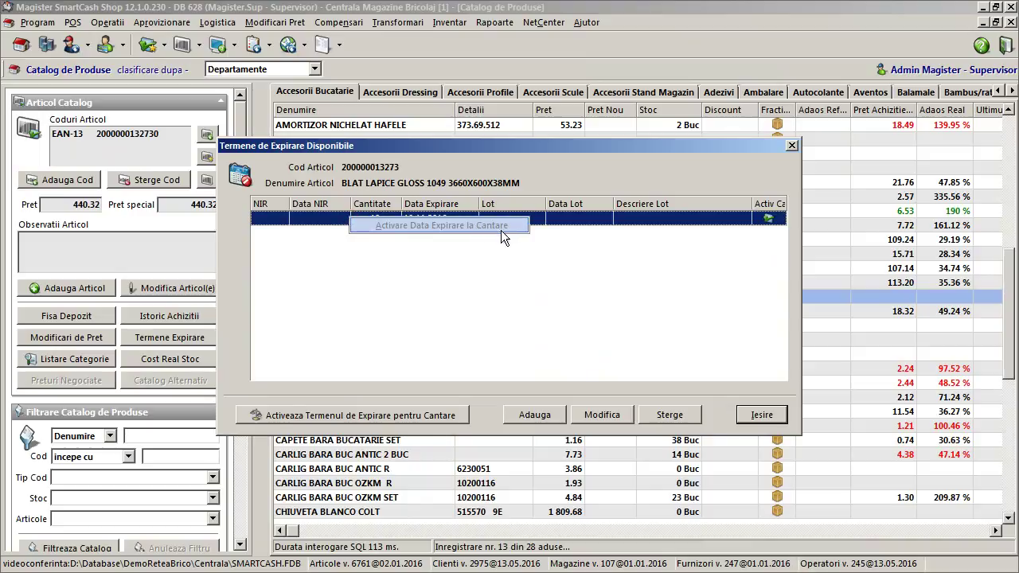
pyautogui.click(464, 295)
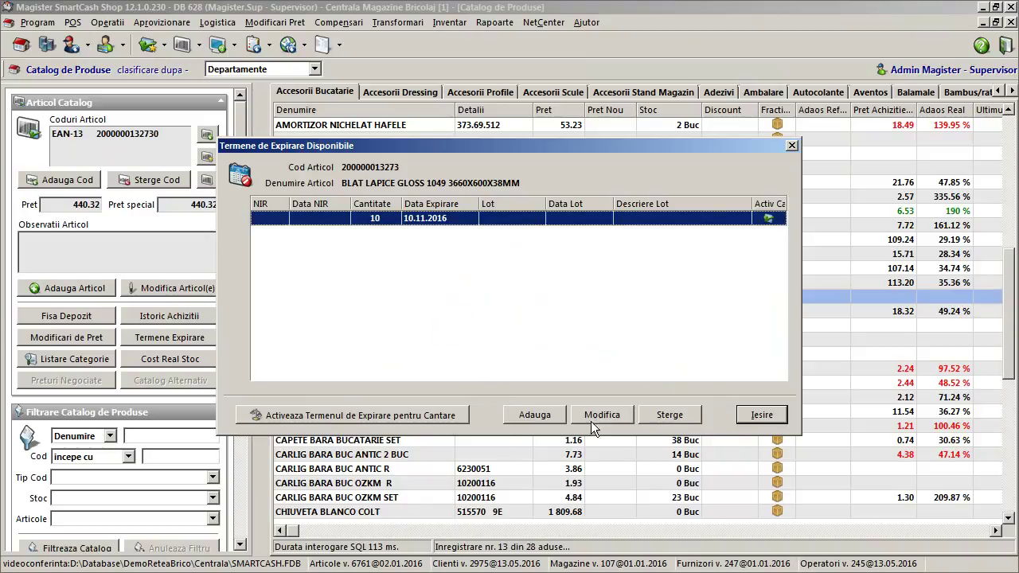
# - Add an expiry term dated 16.11.2016 with quantity 100, lot AH456 and lot date 01.11.2016
pyautogui.click(546, 419)
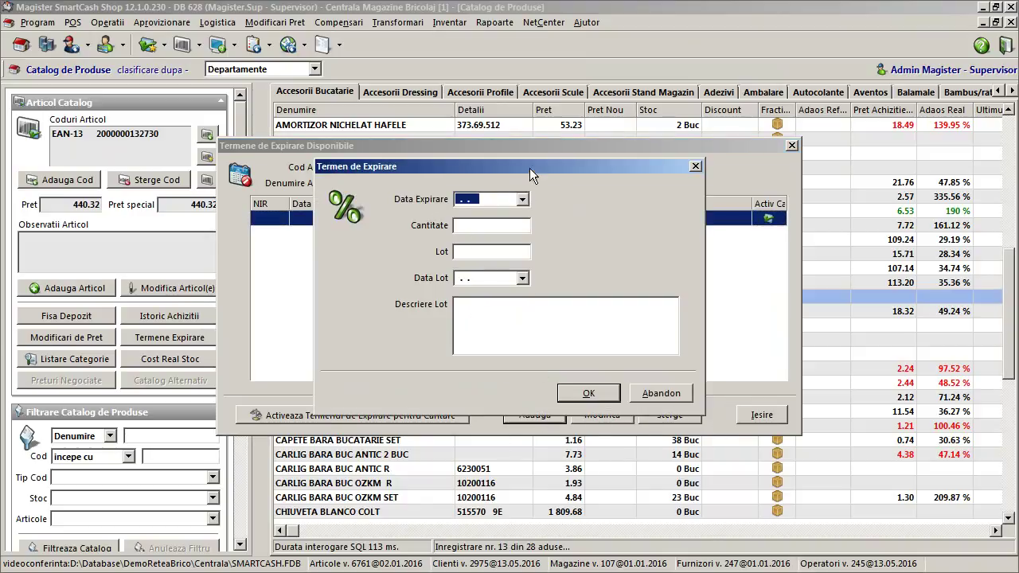
pyautogui.moveTo(529, 167); pyautogui.dragTo(667, 92)
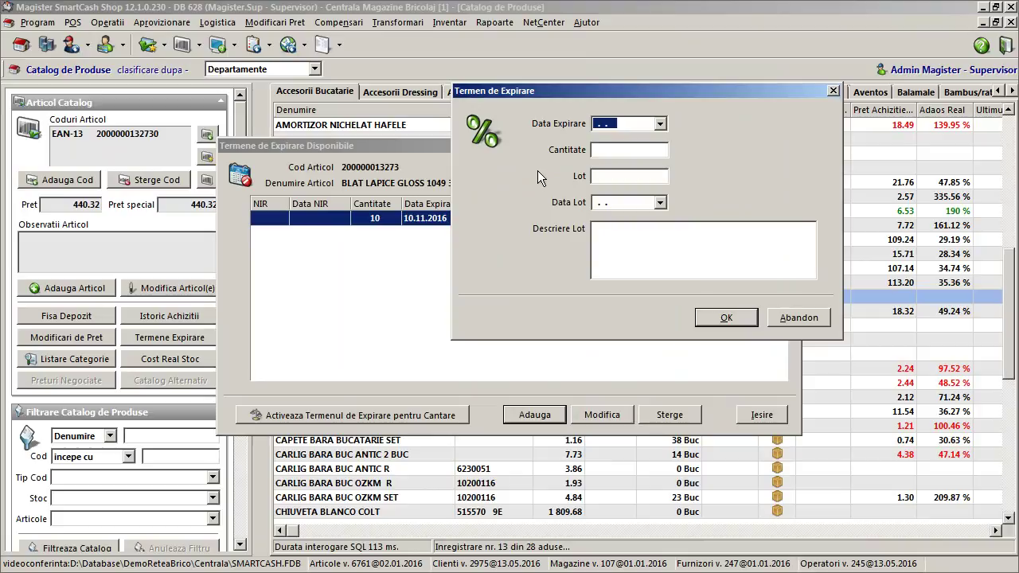
pyautogui.click(614, 251)
pyautogui.click(659, 124)
pyautogui.click(650, 224)
pyautogui.click(598, 149)
pyautogui.write('100')
pyautogui.click(598, 177)
pyautogui.write('AH456')
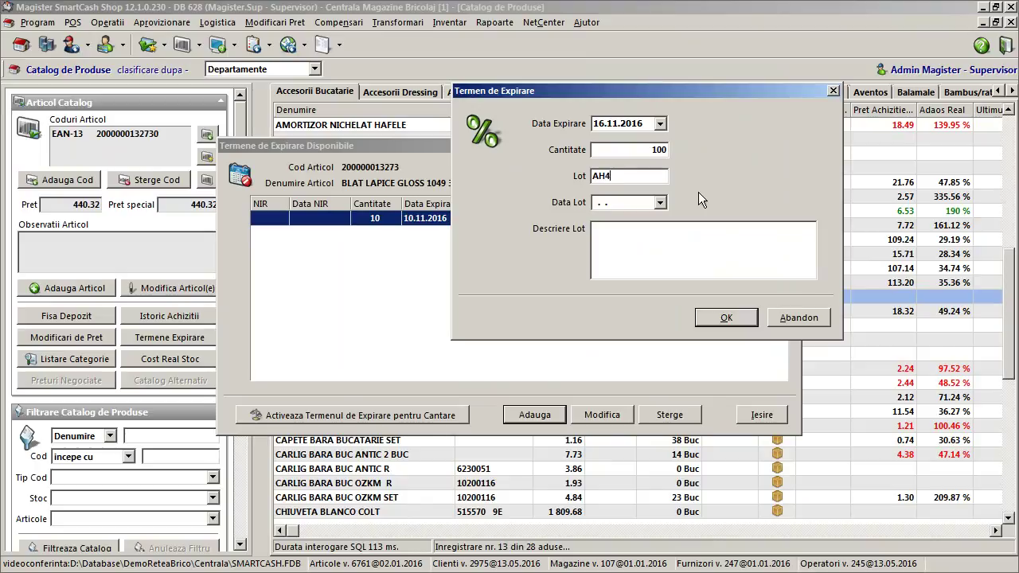
pyautogui.click(660, 203)
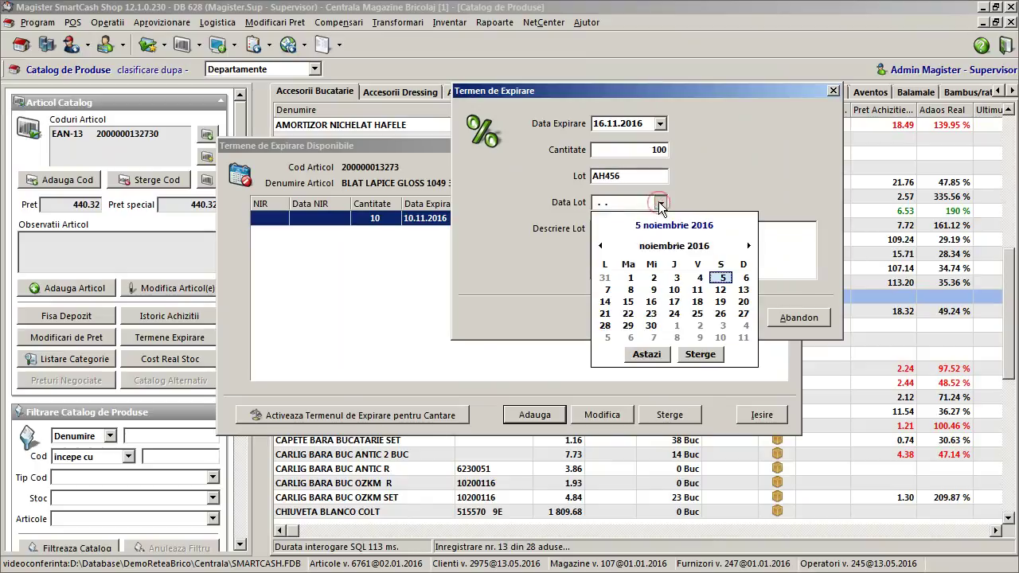
pyautogui.click(627, 276)
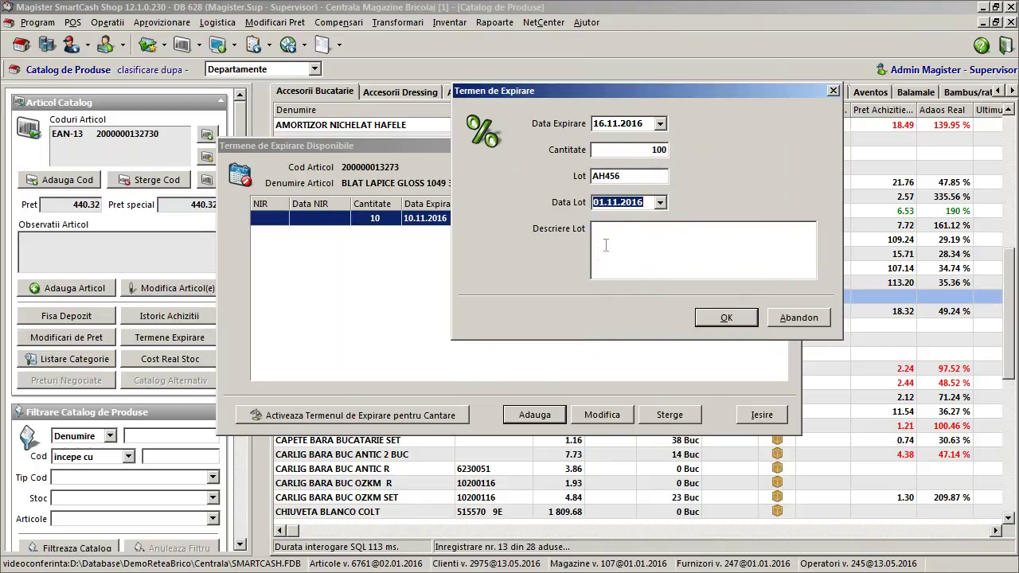
pyautogui.click(717, 317)
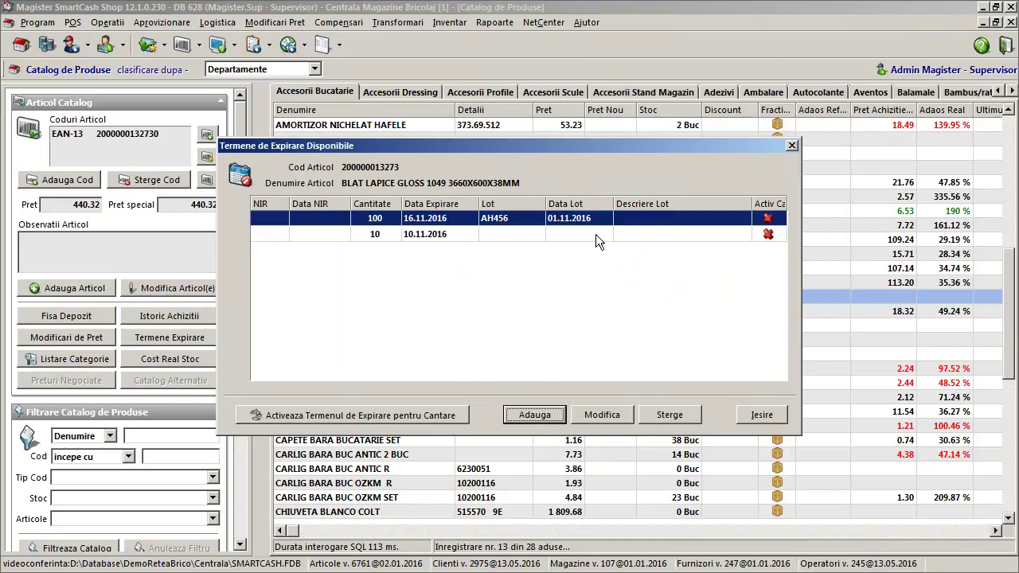
# - Activate the expiry date of lot AH456 for the scales and leave the expiry terms list
pyautogui.click(448, 235)
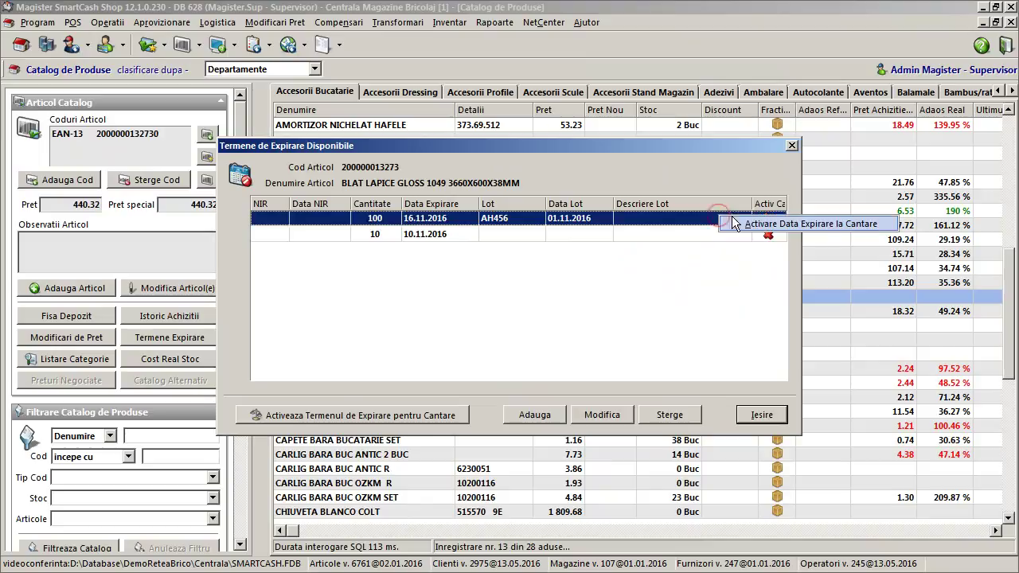
pyautogui.click(765, 218)
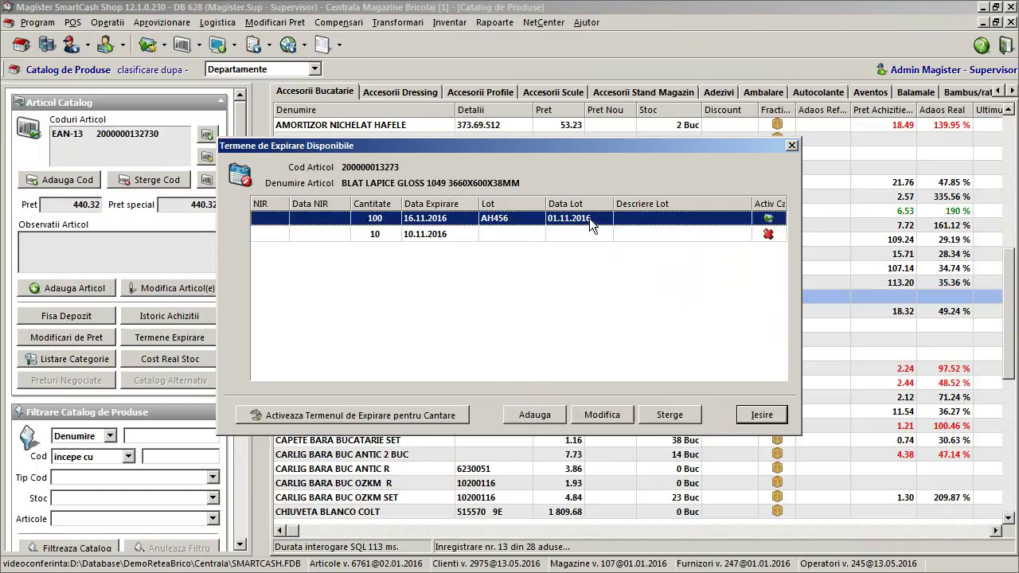
pyautogui.click(749, 413)
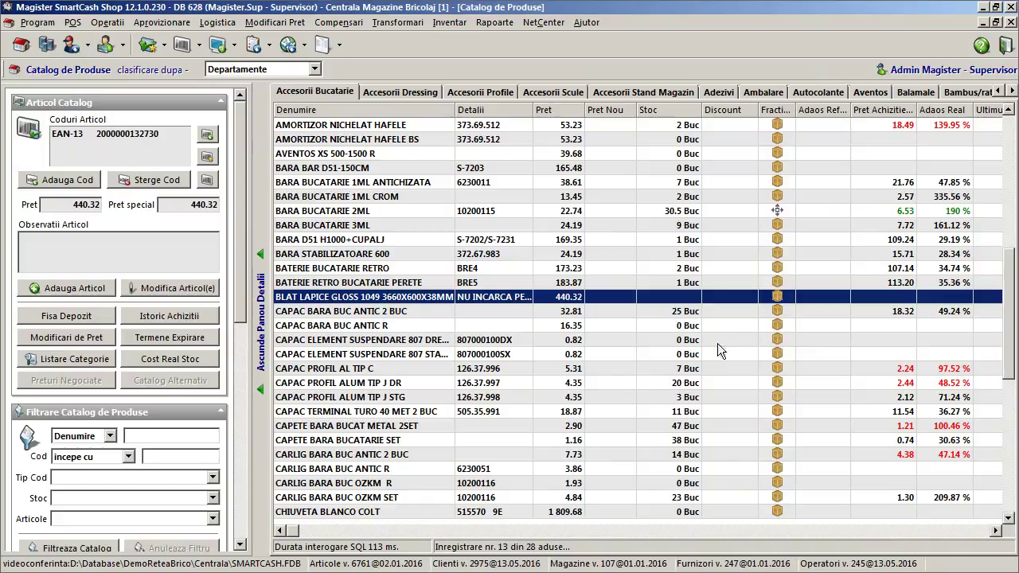
pyautogui.click(382, 283)
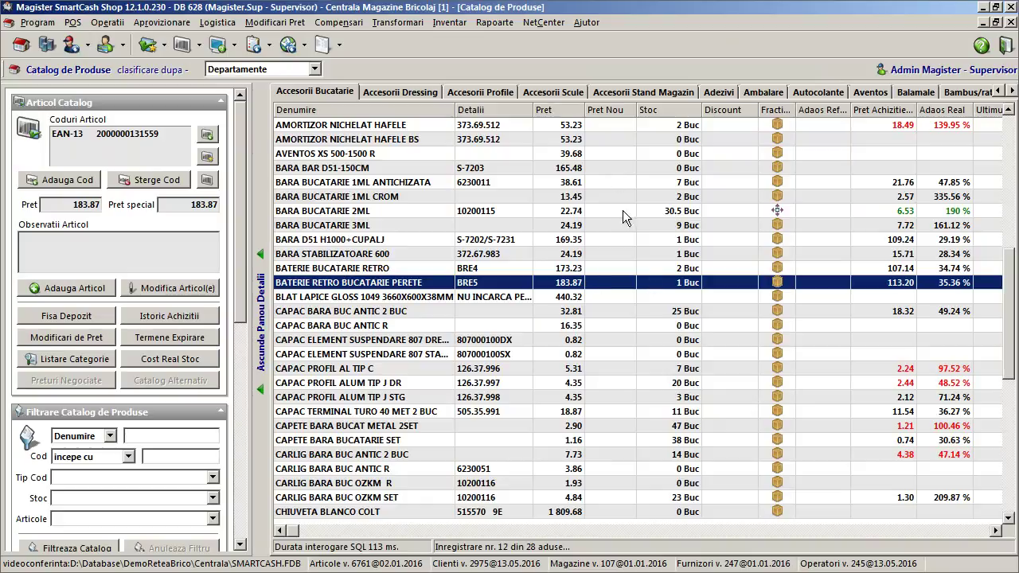
pyautogui.click(607, 183)
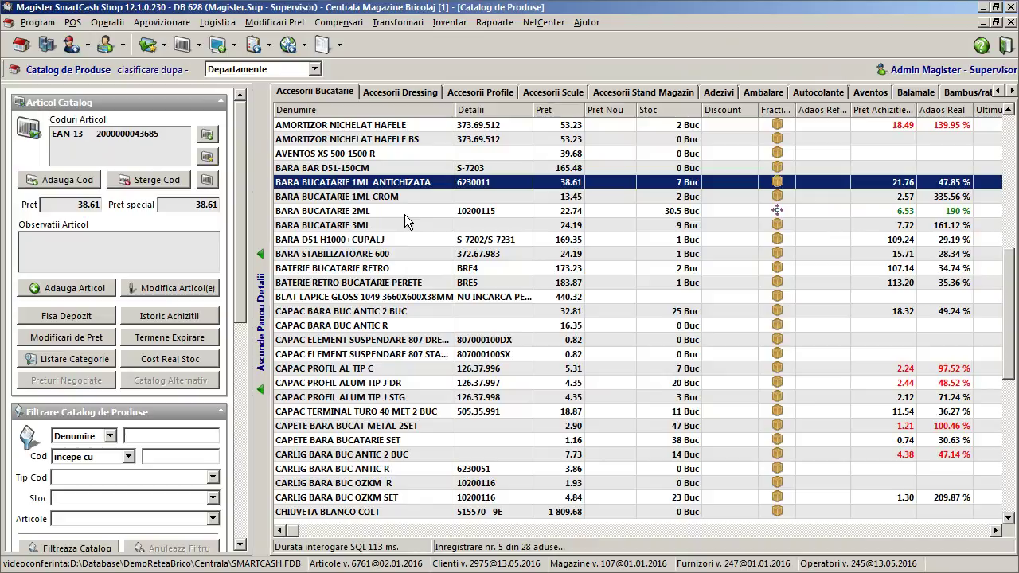
pyautogui.click(366, 198)
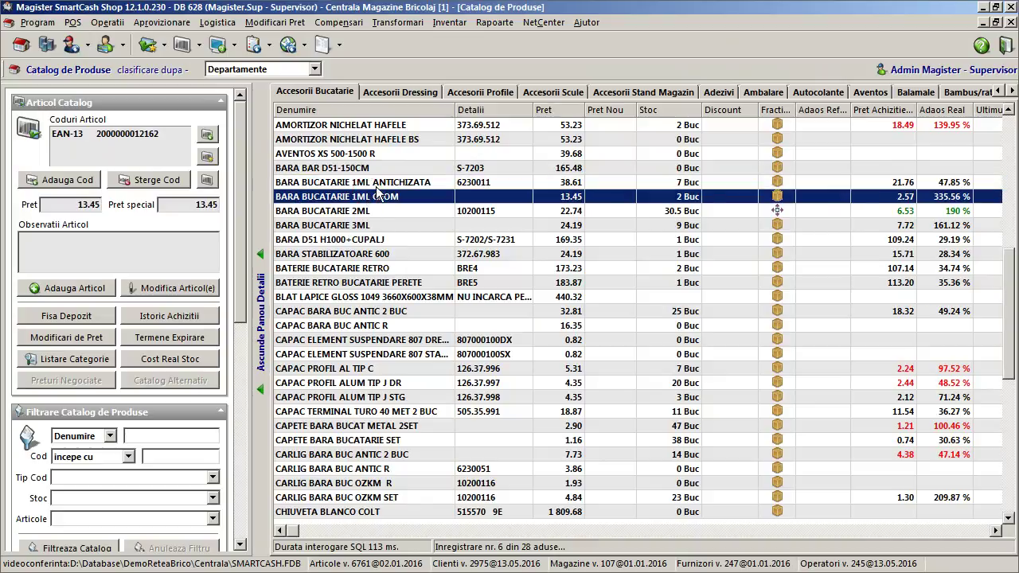
pyautogui.scroll(1, 380, 205)
pyautogui.click(383, 198)
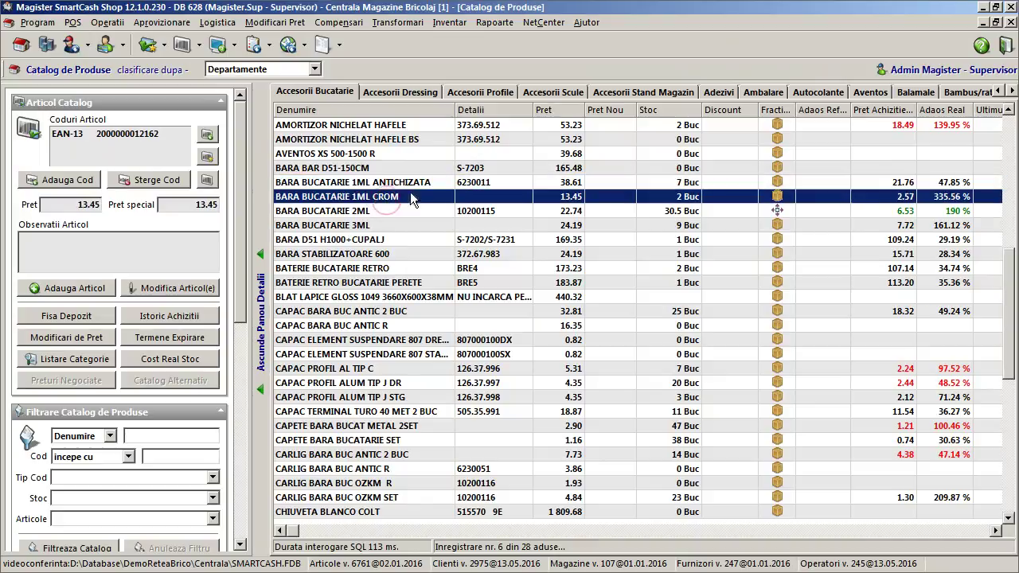
pyautogui.click(108, 24)
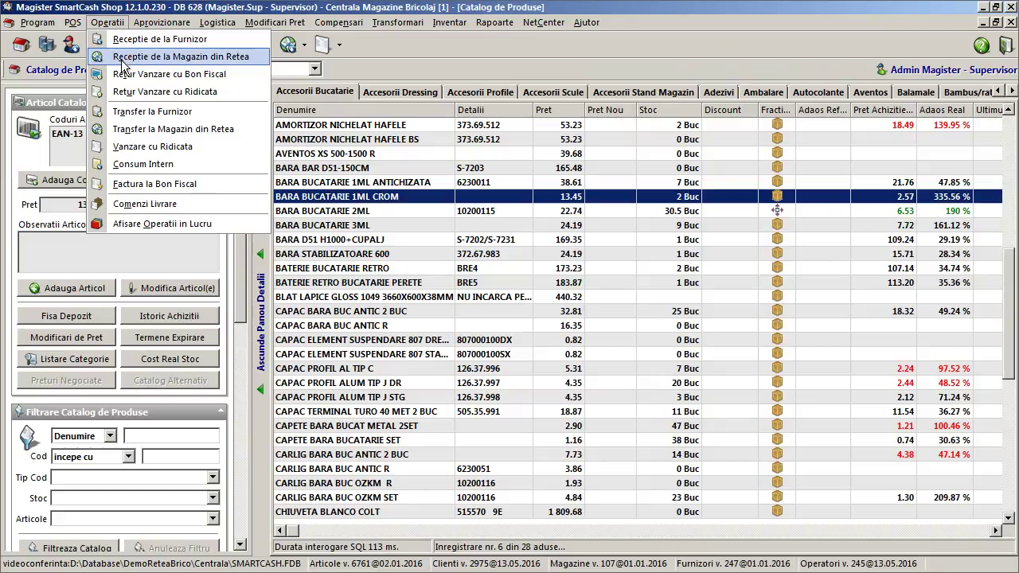
pyautogui.moveTo(229, 27)
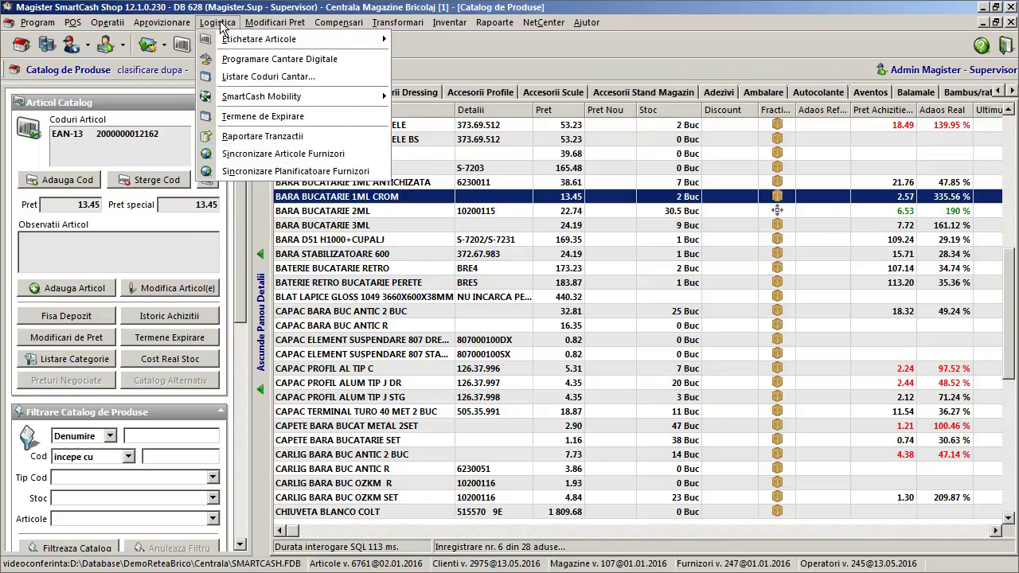
pyautogui.click(213, 24)
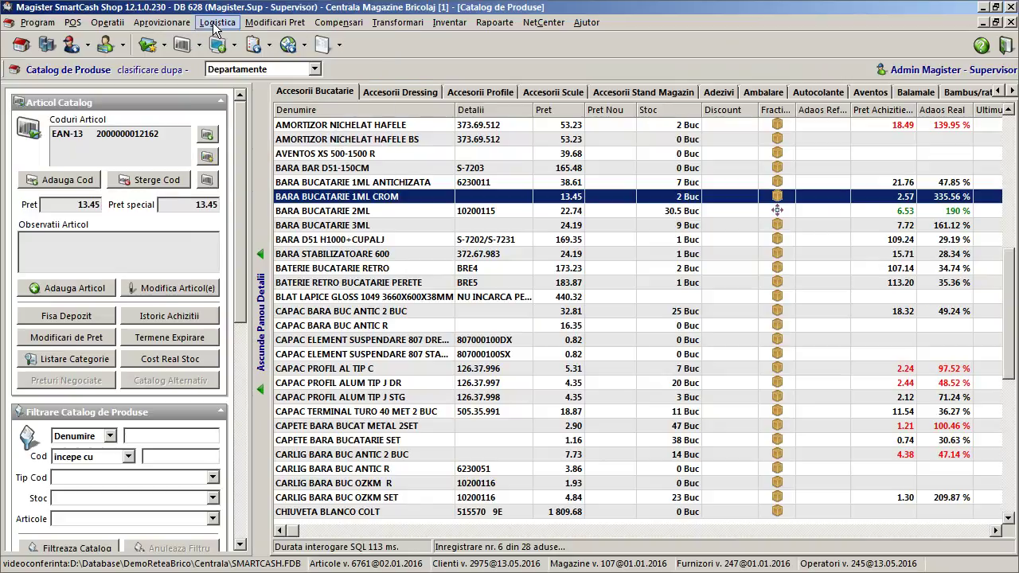
# - Start a reception from a network store and bring up the transfer files available on the central server
pyautogui.click(117, 28)
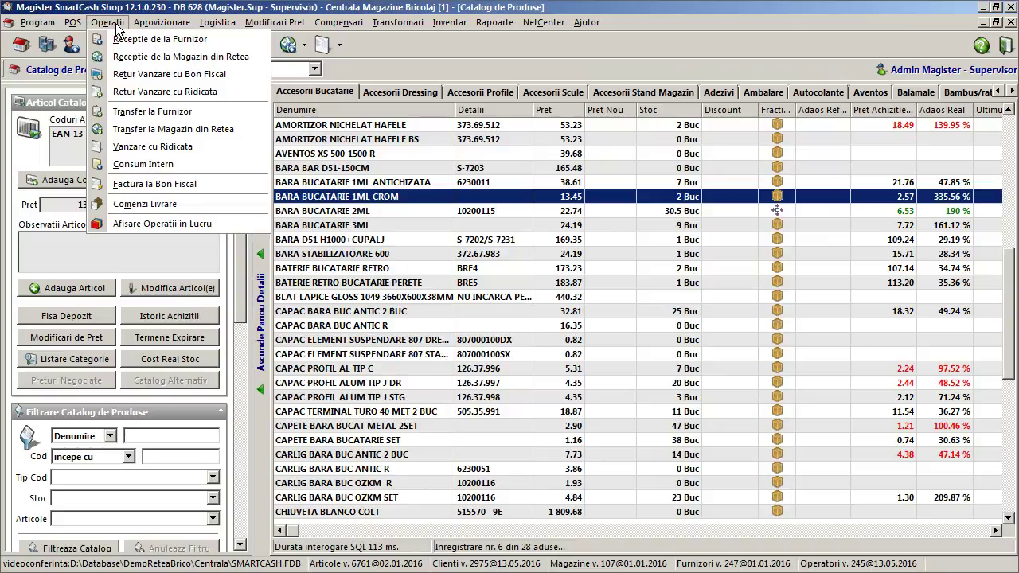
pyautogui.click(150, 58)
pyautogui.click(516, 220)
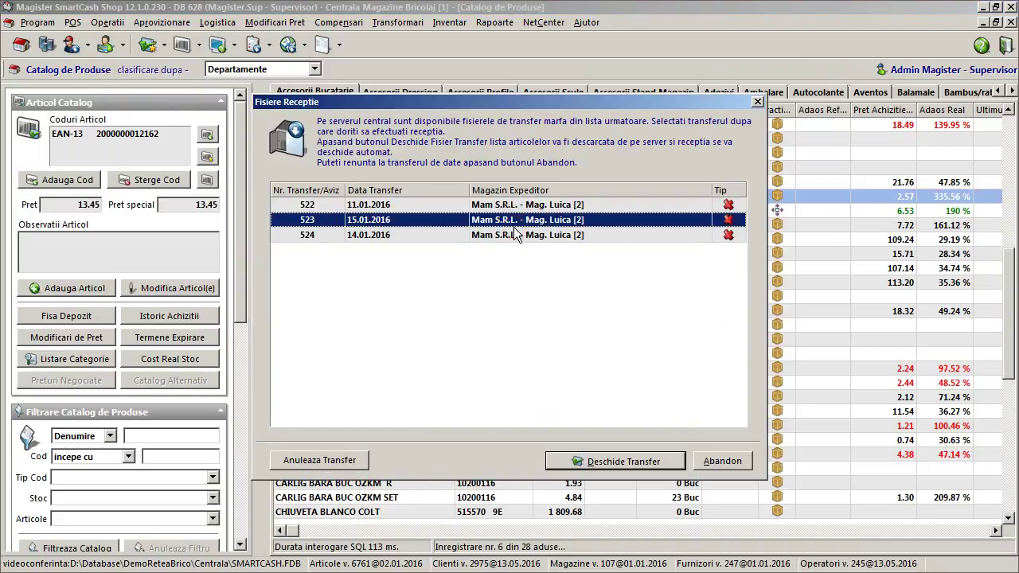
pyautogui.click(514, 206)
pyautogui.click(443, 240)
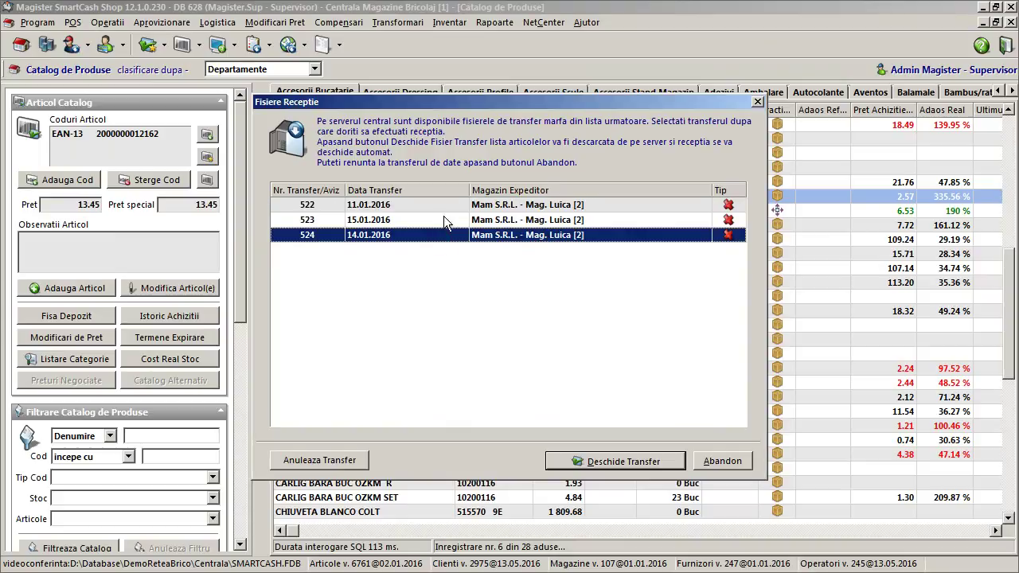
pyautogui.click(443, 217)
pyautogui.click(449, 204)
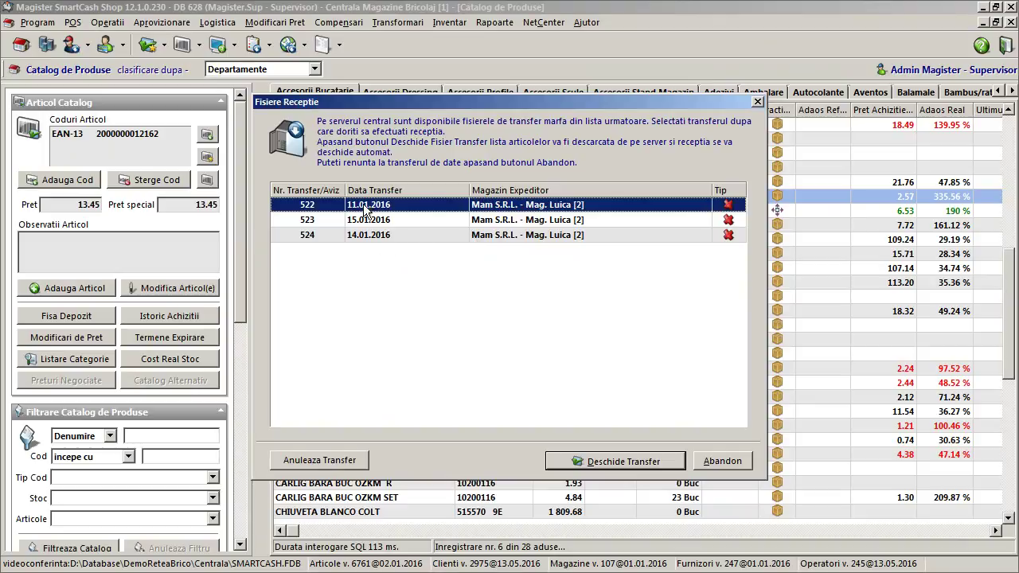
# - Open the Mag. Luica transfer dated 11.01.2016 for reception
pyautogui.click(358, 235)
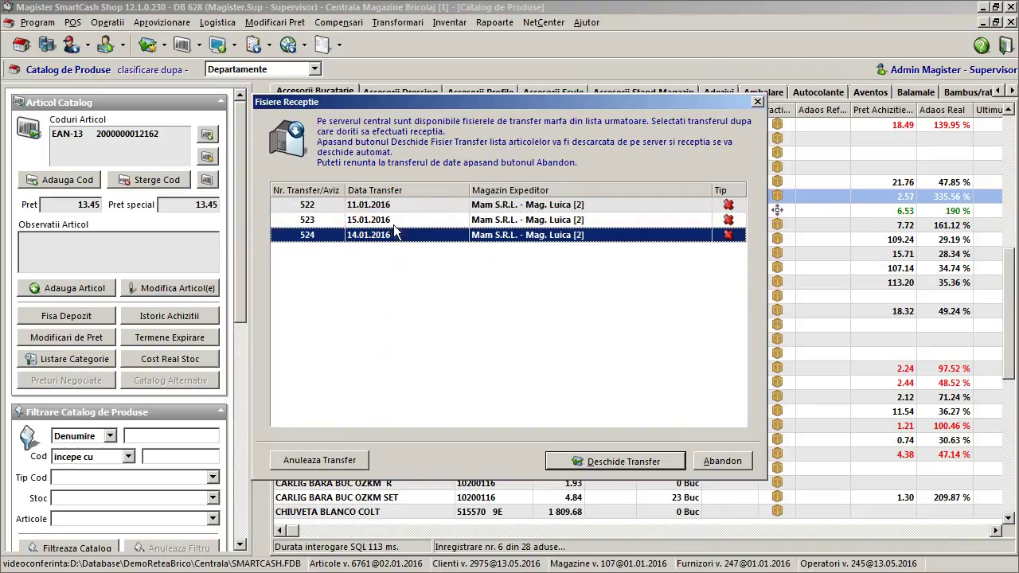
pyautogui.press('Up')
pyautogui.press('Up')
pyautogui.press('Down')
pyautogui.press('Down')
pyautogui.click(401, 207)
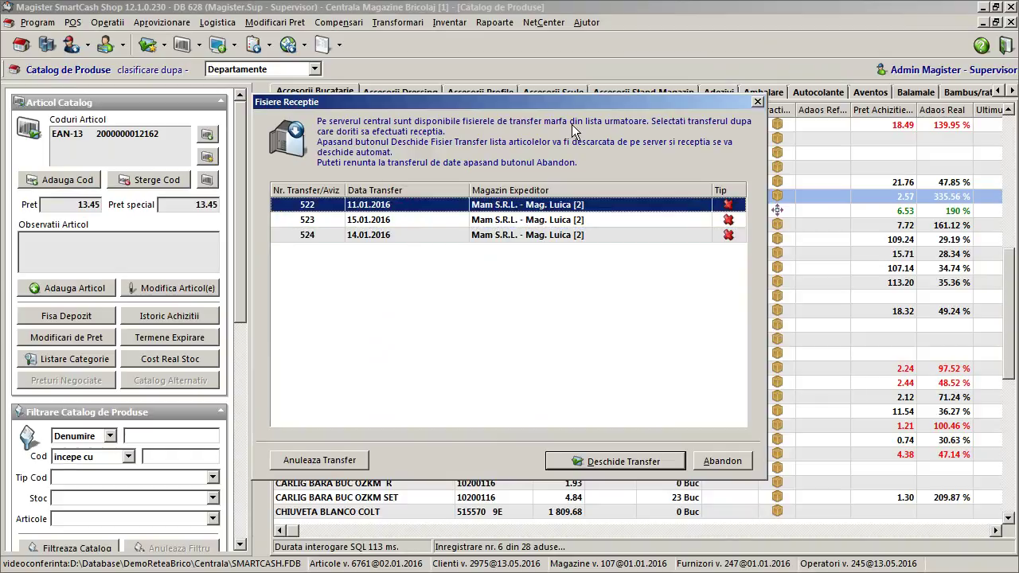
pyautogui.click(457, 223)
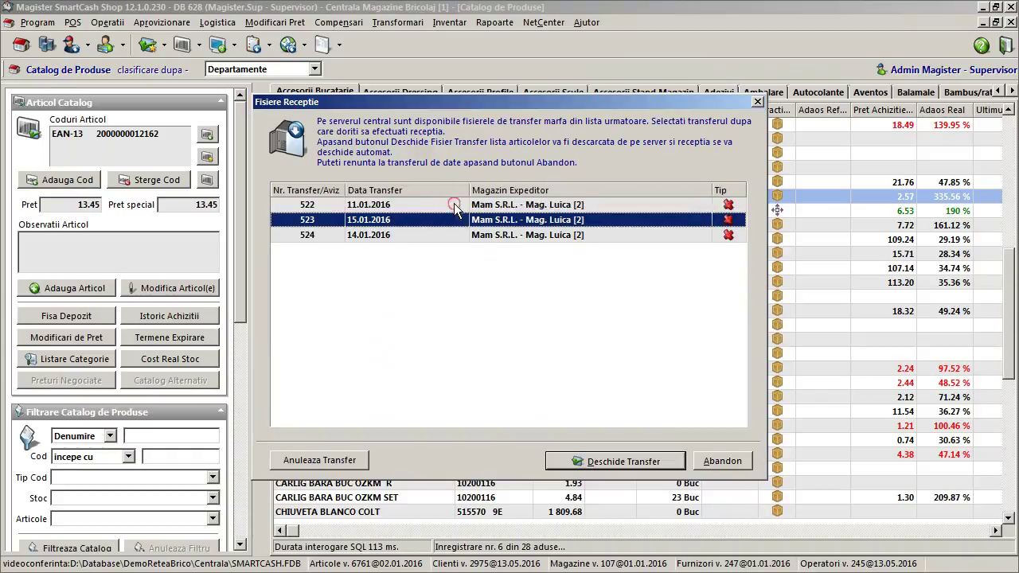
pyautogui.click(453, 204)
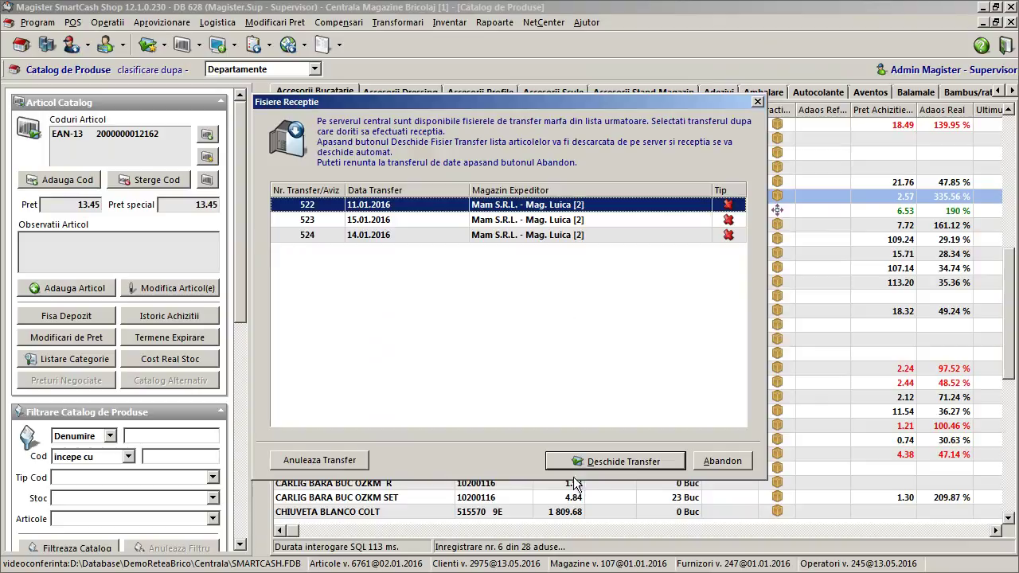
pyautogui.click(611, 463)
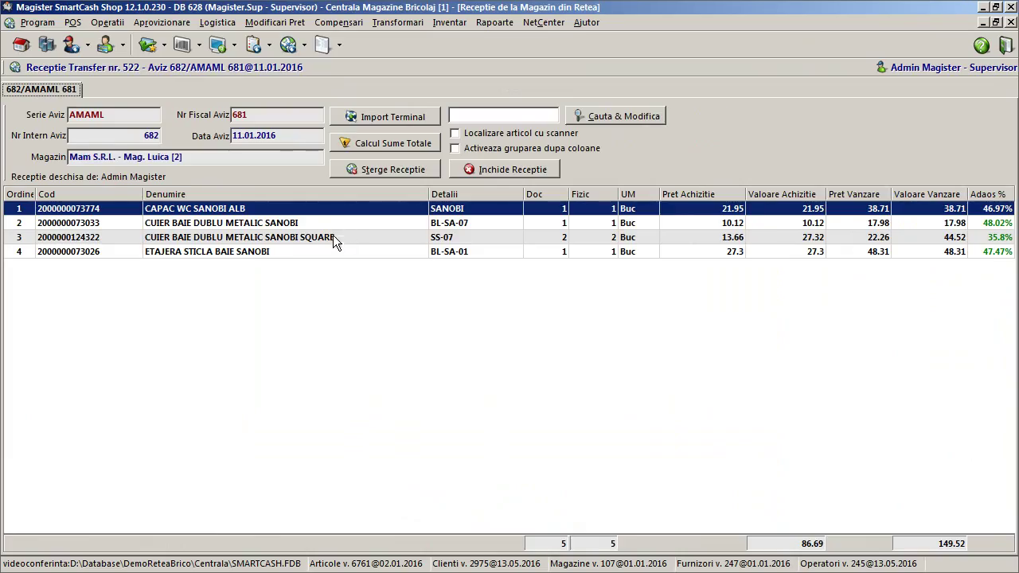
pyautogui.click(335, 237)
pyautogui.click(332, 251)
pyautogui.click(344, 222)
pyautogui.click(344, 210)
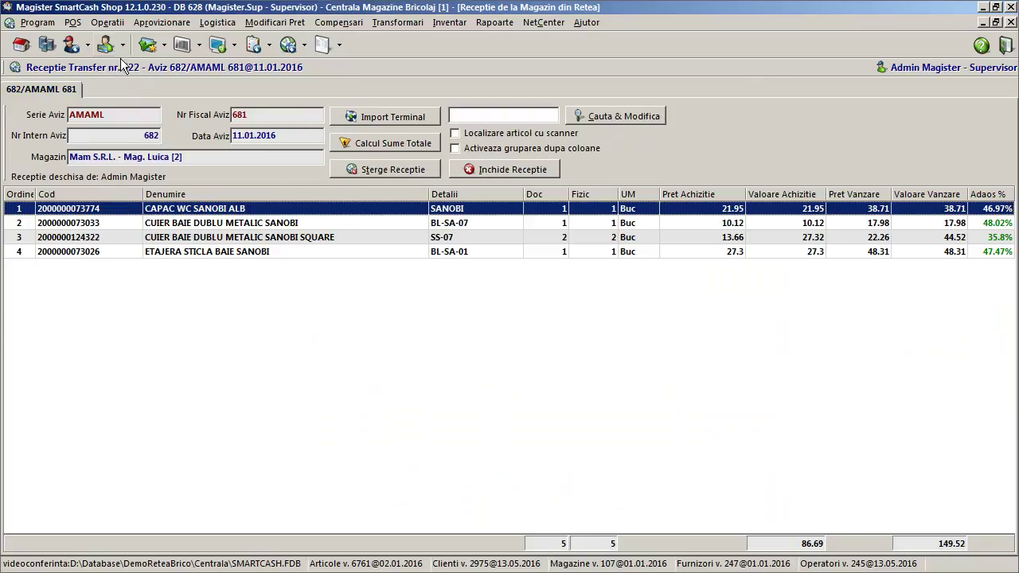
# - Bring up the unfinished supplier reception for A.G.Expert - Product S.R.L
pyautogui.click(104, 24)
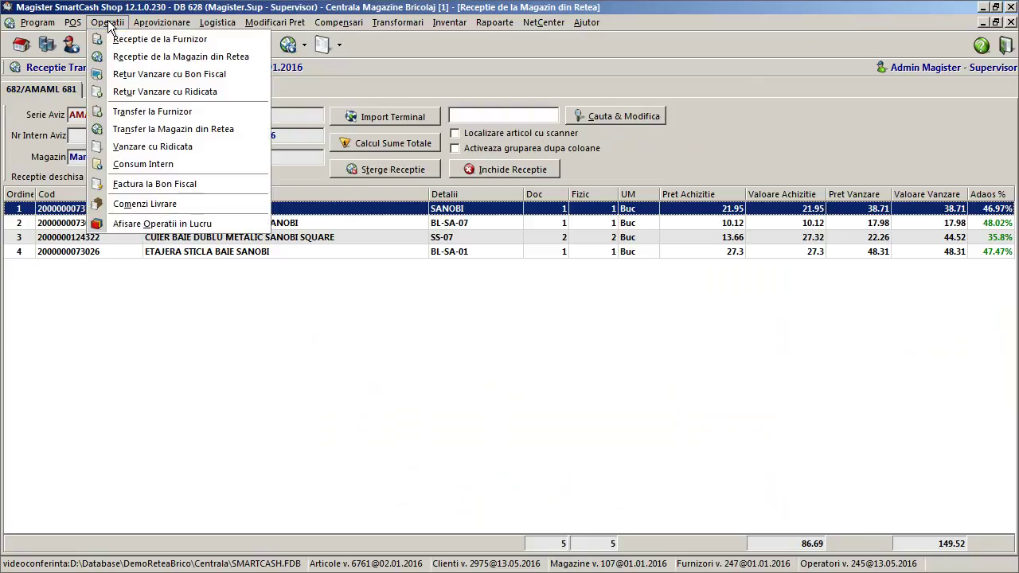
pyautogui.click(114, 39)
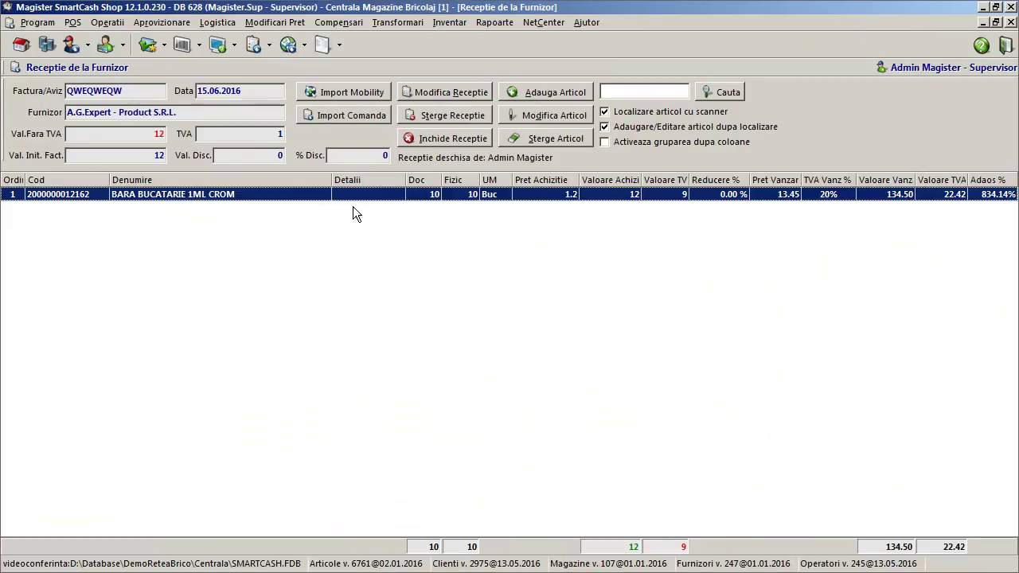
pyautogui.rightClick(323, 192)
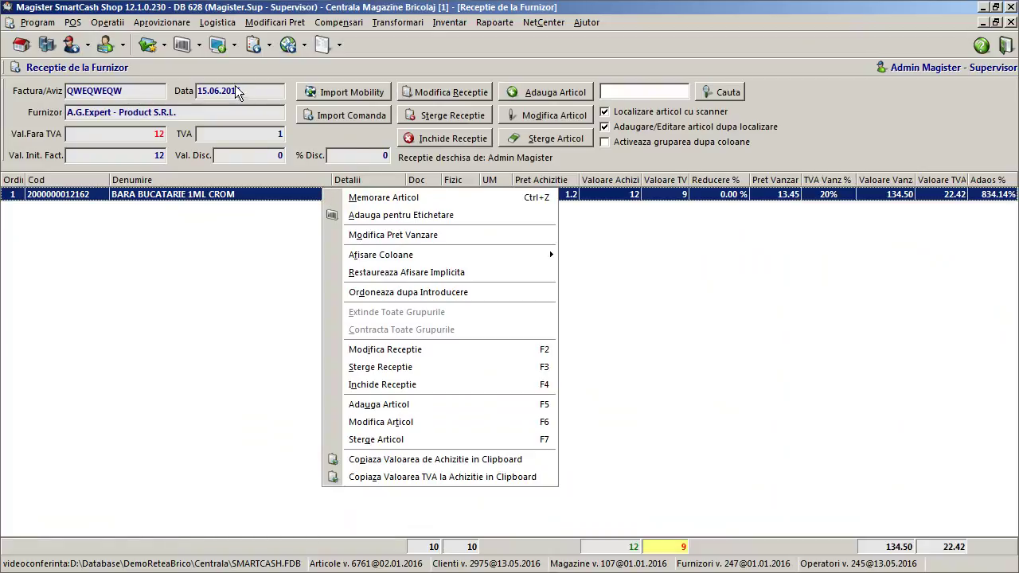
pyautogui.click(825, 120)
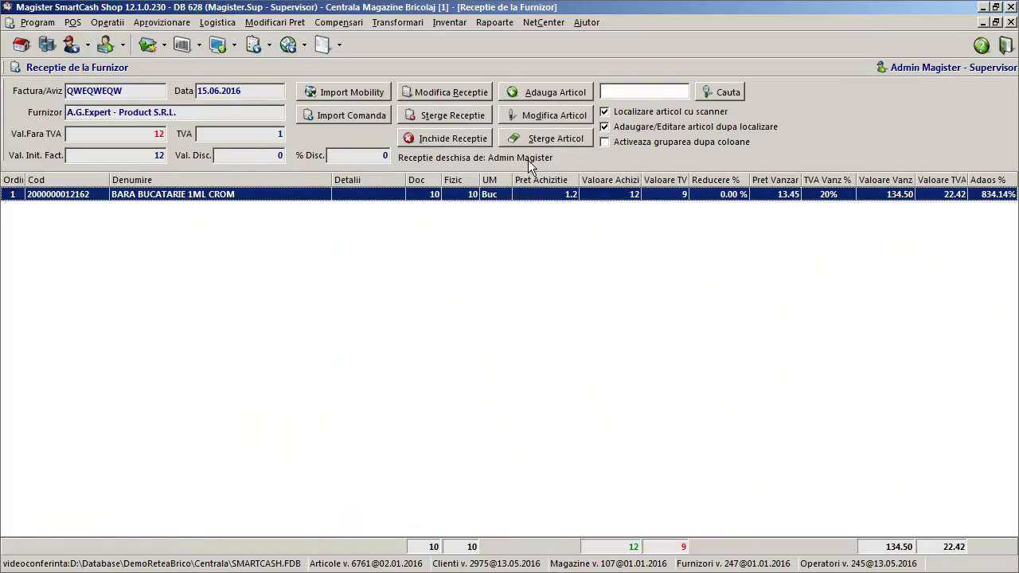
# - Try to close the A.G.Expert - Product S.R.L. reception, and delete the entire reception instead
pyautogui.click(446, 139)
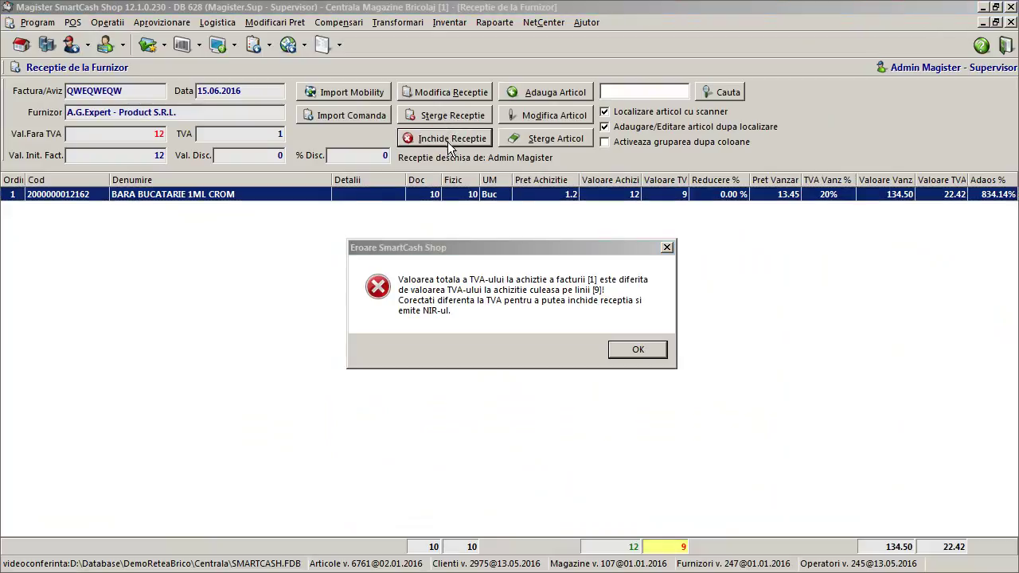
pyautogui.click(639, 351)
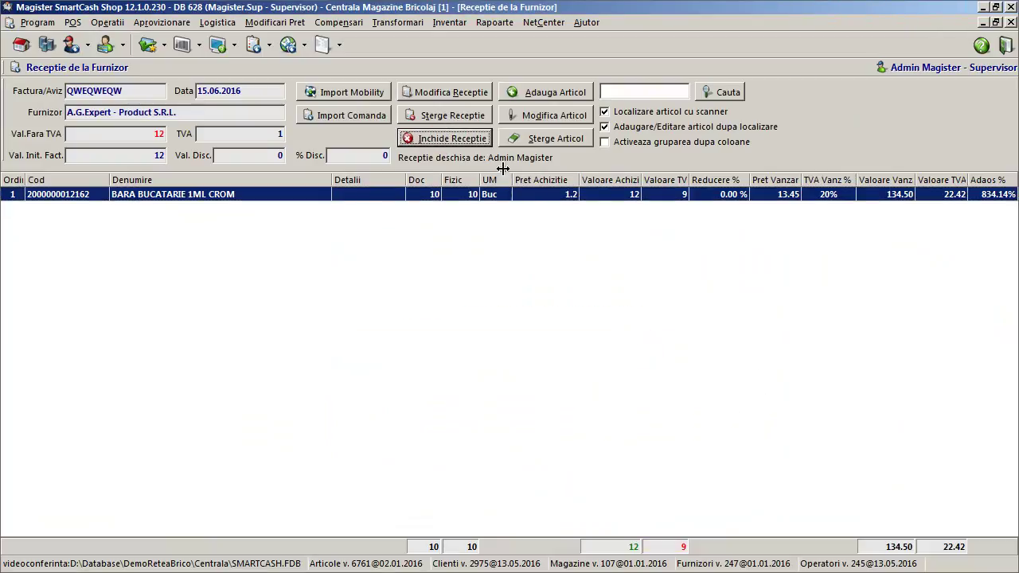
pyautogui.click(454, 116)
pyautogui.click(575, 341)
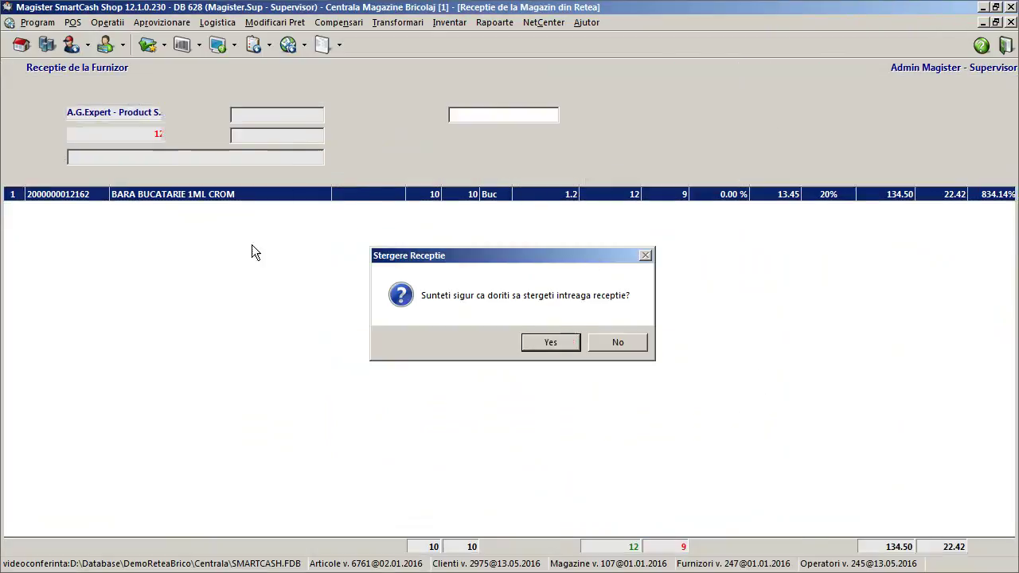
# - Start a new reception from a supplier and choose Carrefour Romania S.R.L. as the supplier
pyautogui.click(107, 22)
pyautogui.click(119, 40)
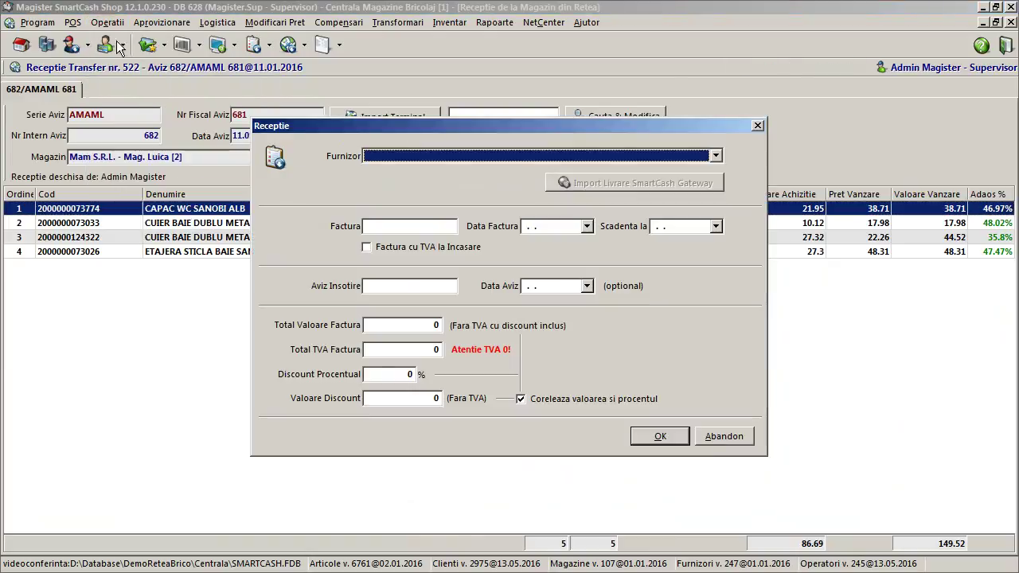
pyautogui.click(599, 156)
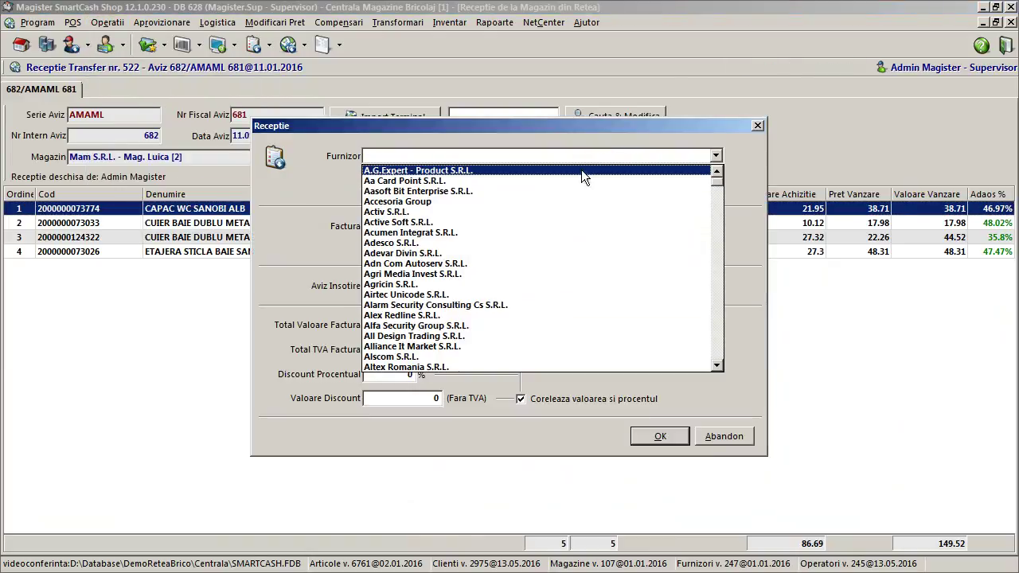
pyautogui.write('carr')
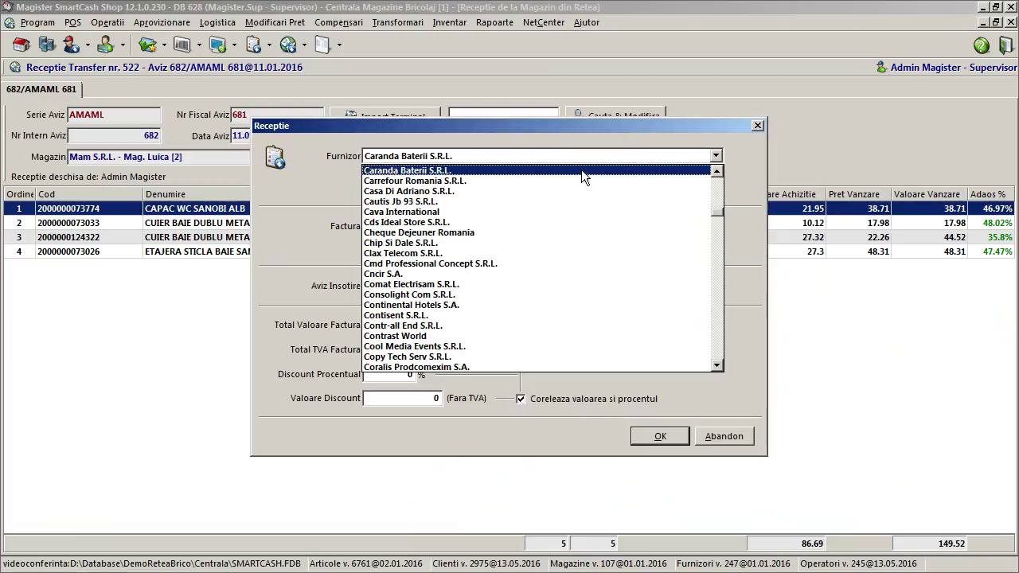
pyautogui.press('Return')
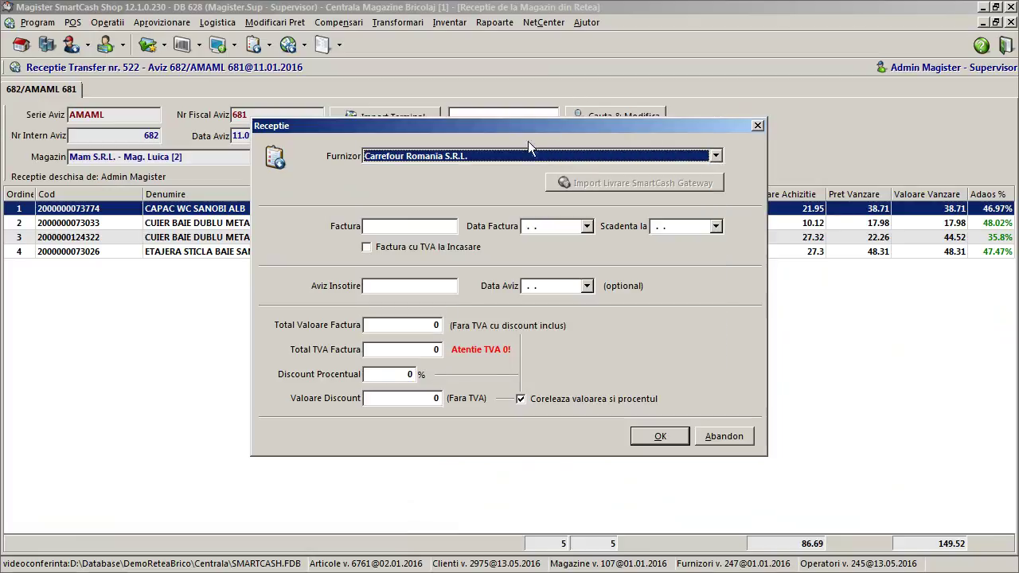
# - Change the new reception's supplier to A.G.Expert - Product S.R.L
pyautogui.click(646, 159)
pyautogui.scroll(10, 437, 188)
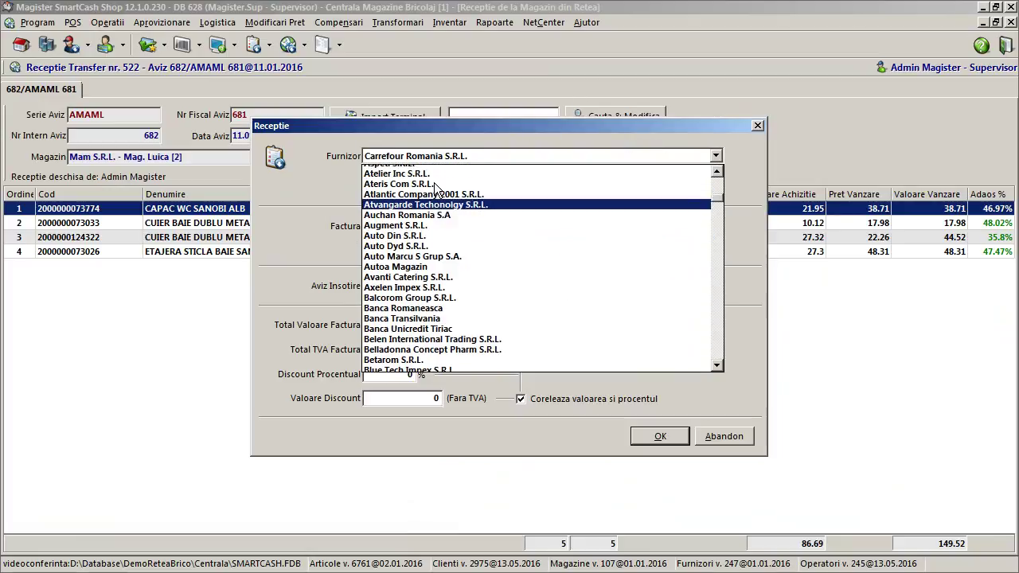
pyautogui.scroll(8, 436, 189)
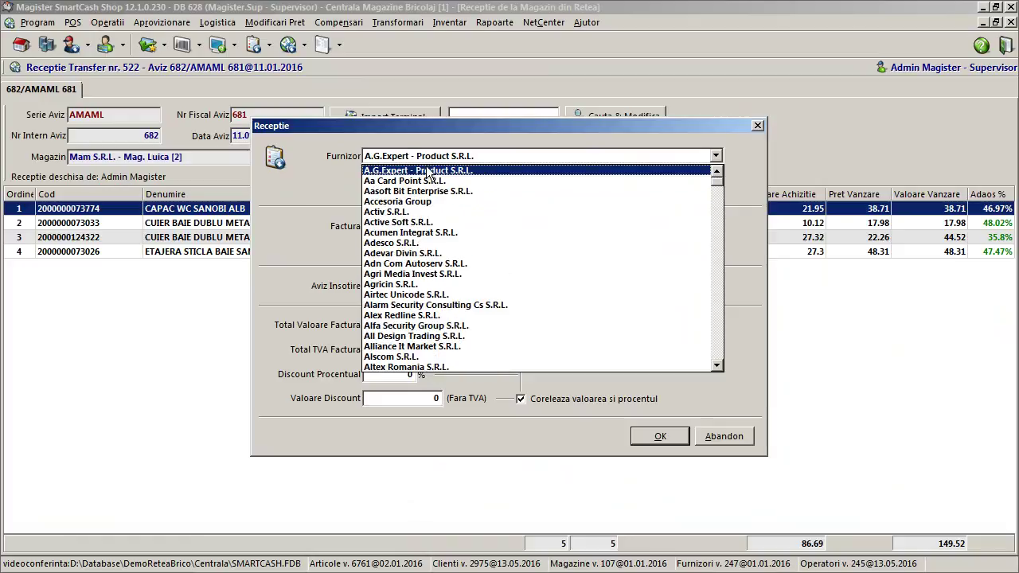
pyautogui.click(622, 164)
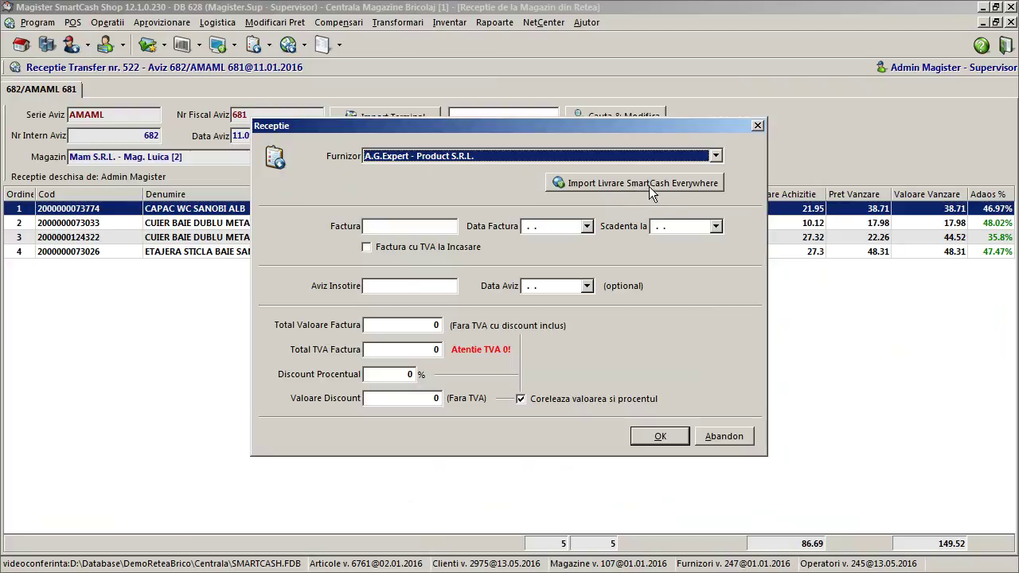
# - Try to import the supplier's delivery from SmartCash Everywhere, and abandon the new reception
pyautogui.click(623, 185)
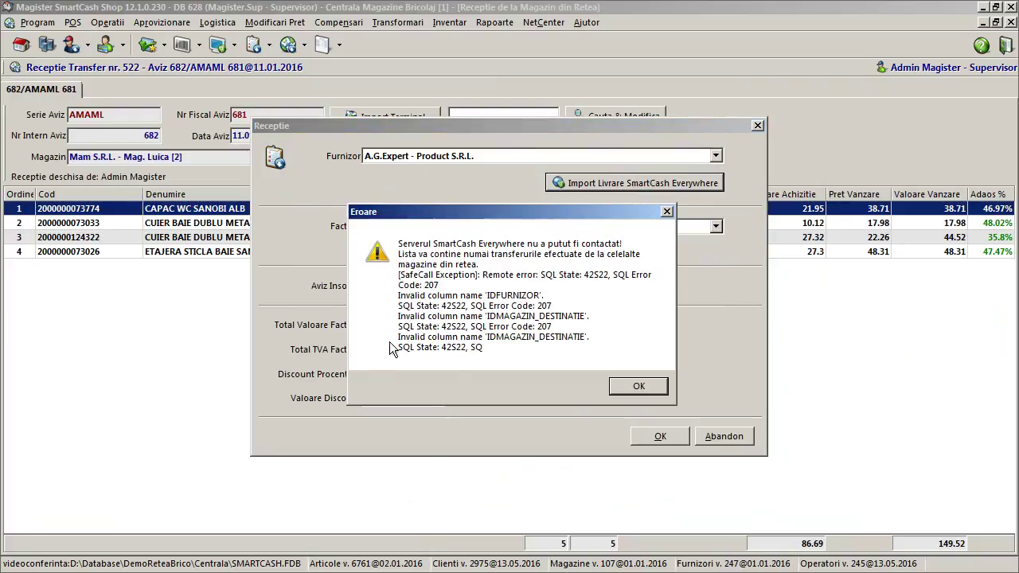
pyautogui.click(641, 387)
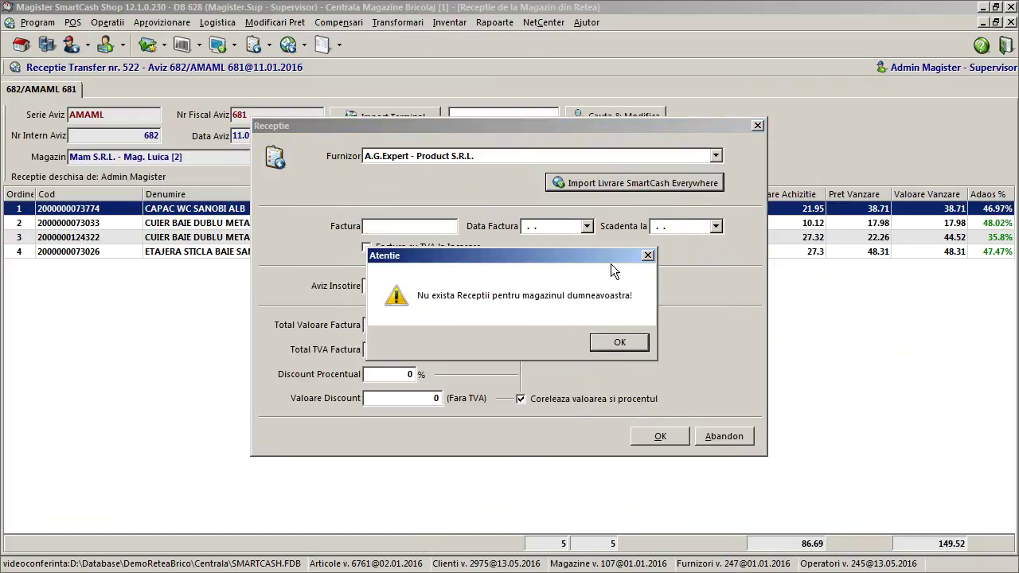
pyautogui.click(617, 345)
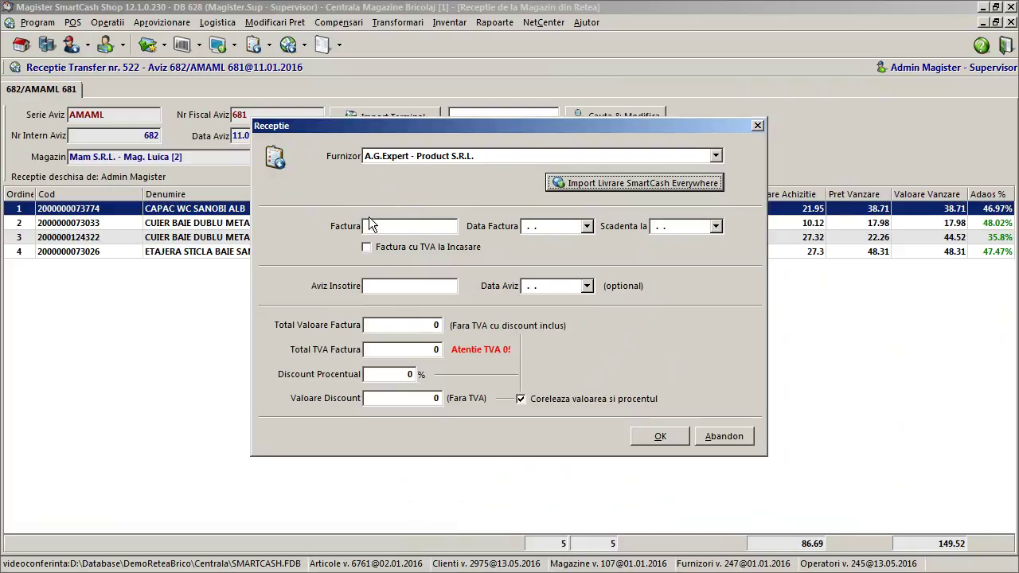
pyautogui.click(730, 436)
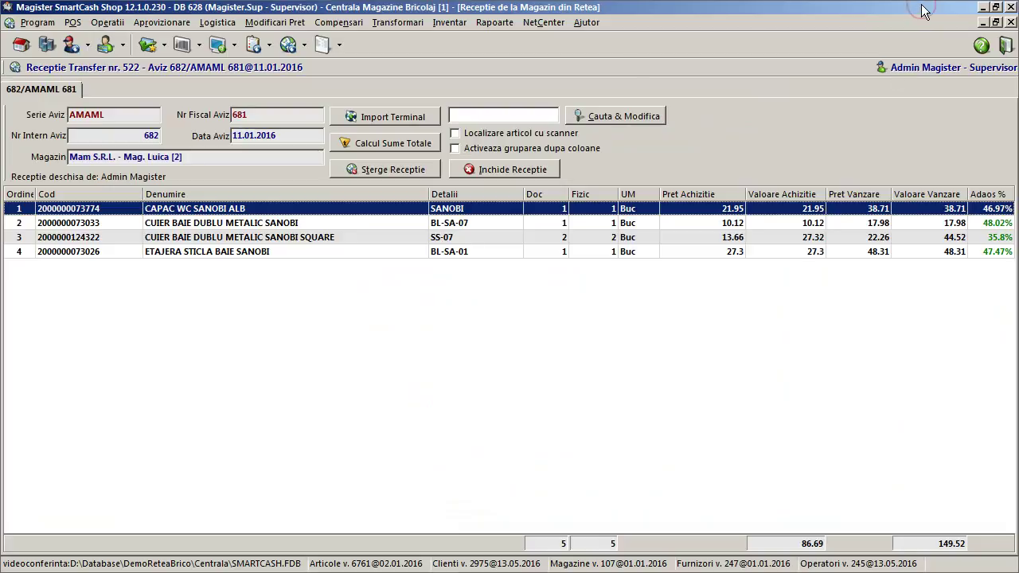
# - Switch to Chrome and bring up the start of the SmartCash Everywhere REST Server API test page
pyautogui.click(984, 7)
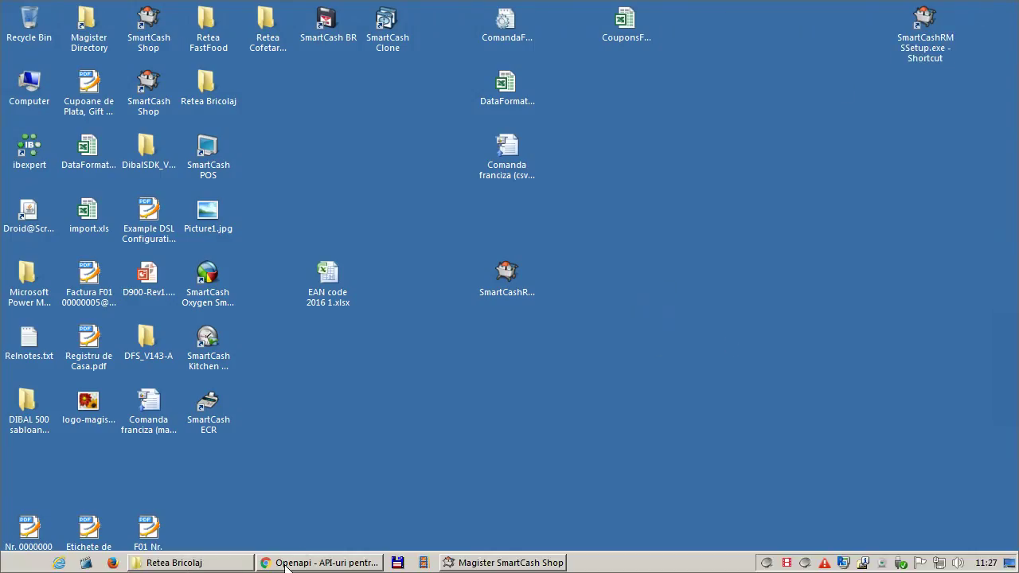
pyautogui.click(311, 559)
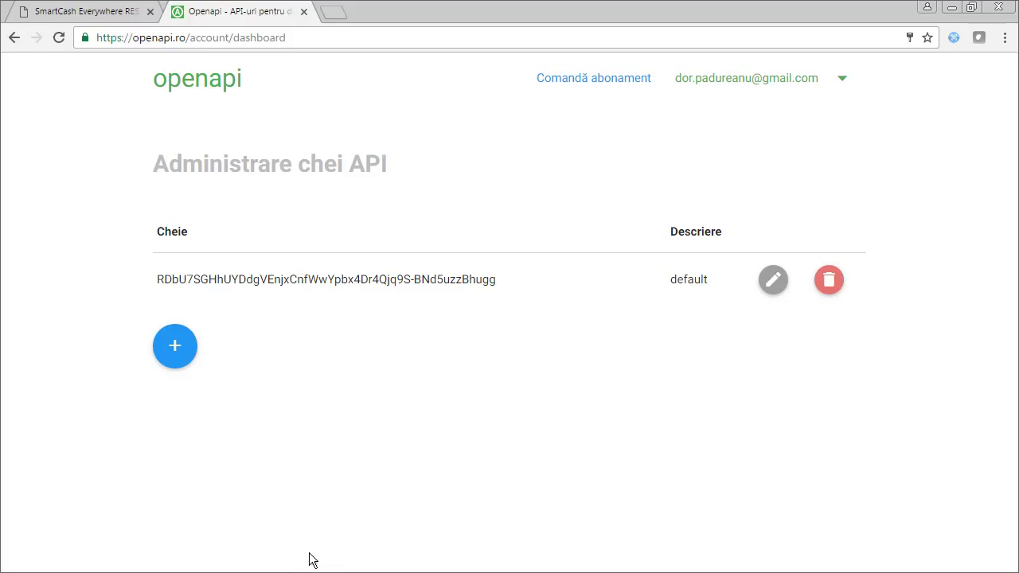
pyautogui.click(44, 10)
pyautogui.click(324, 144)
pyautogui.scroll(7, 327, 175)
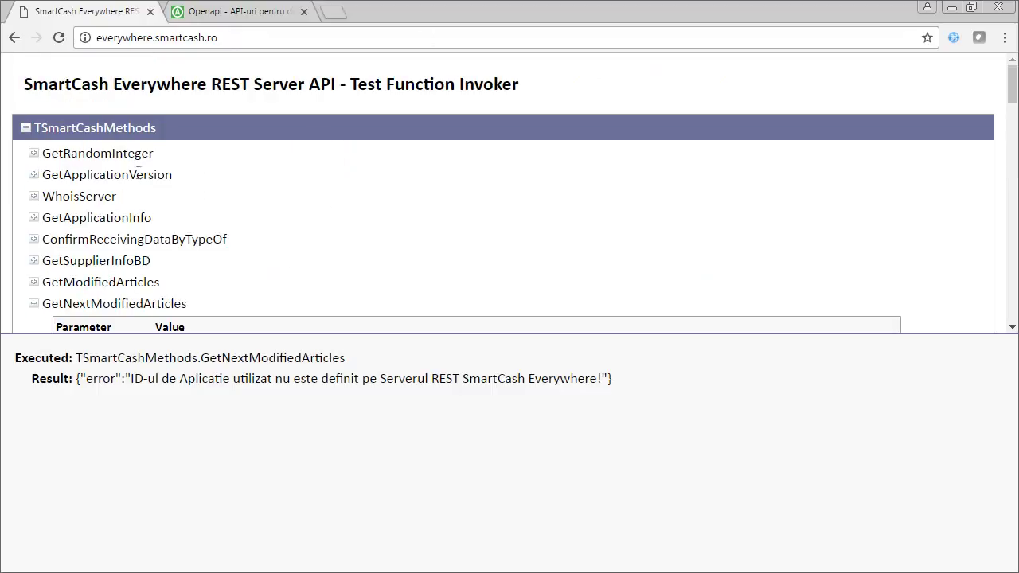
# - Collapse the GetNextModifiedArticles method and look through the whole list of TSmartCashMethods functions
pyautogui.scroll(-1, 139, 172)
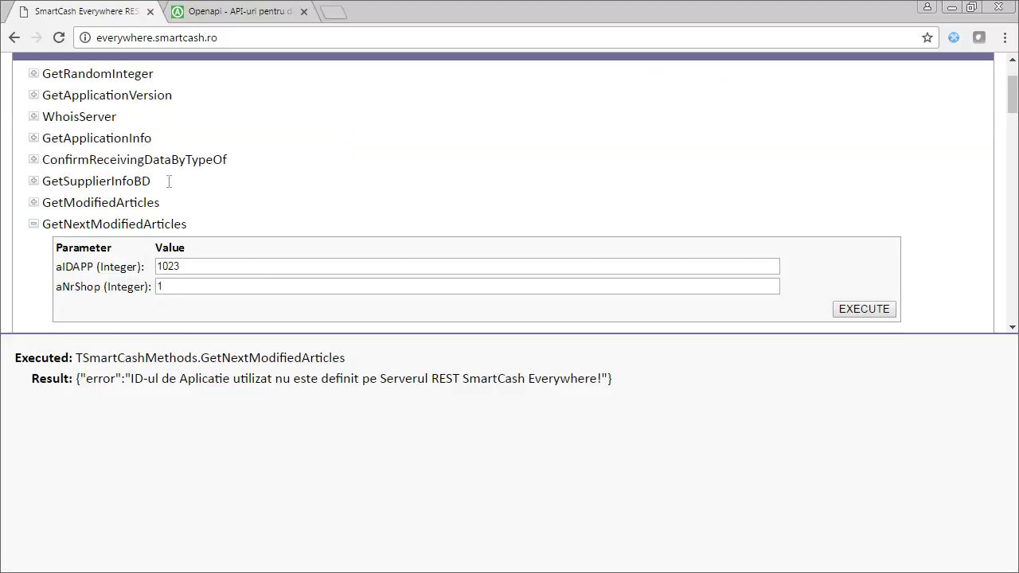
pyautogui.click(33, 224)
pyautogui.scroll(-10, 281, 172)
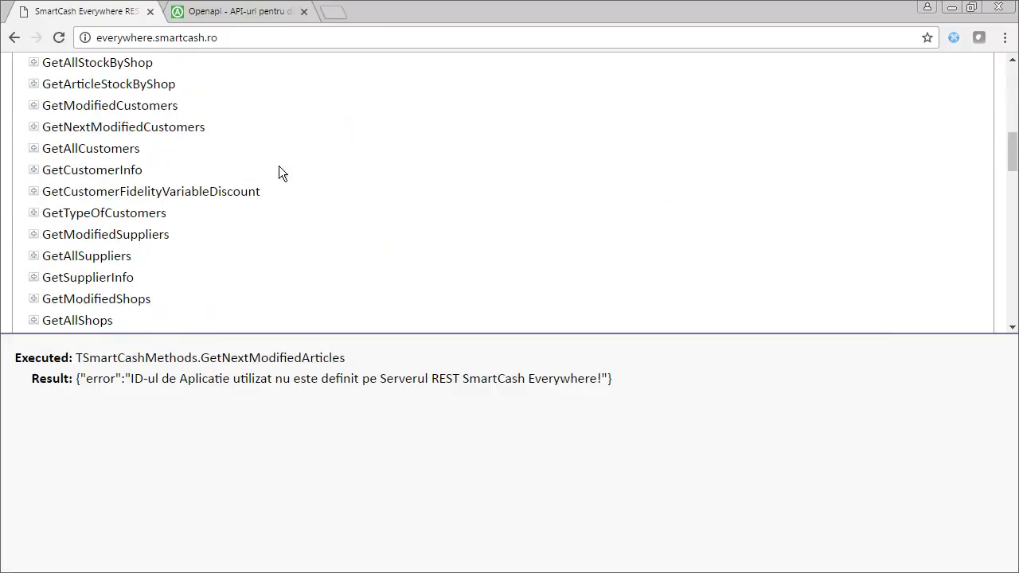
pyautogui.scroll(-5, 282, 173)
pyautogui.click(247, 38)
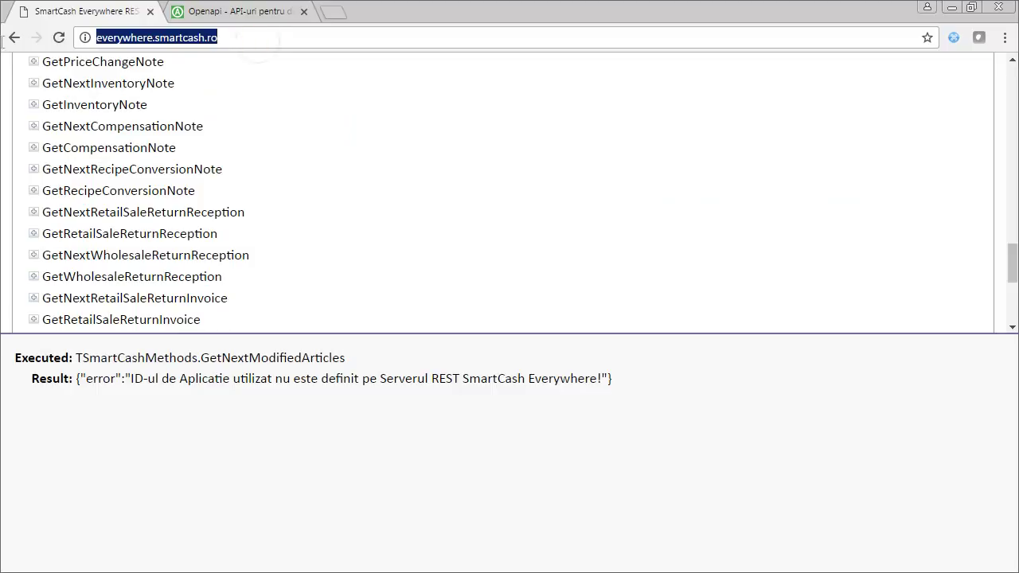
pyautogui.scroll(-4, 405, 205)
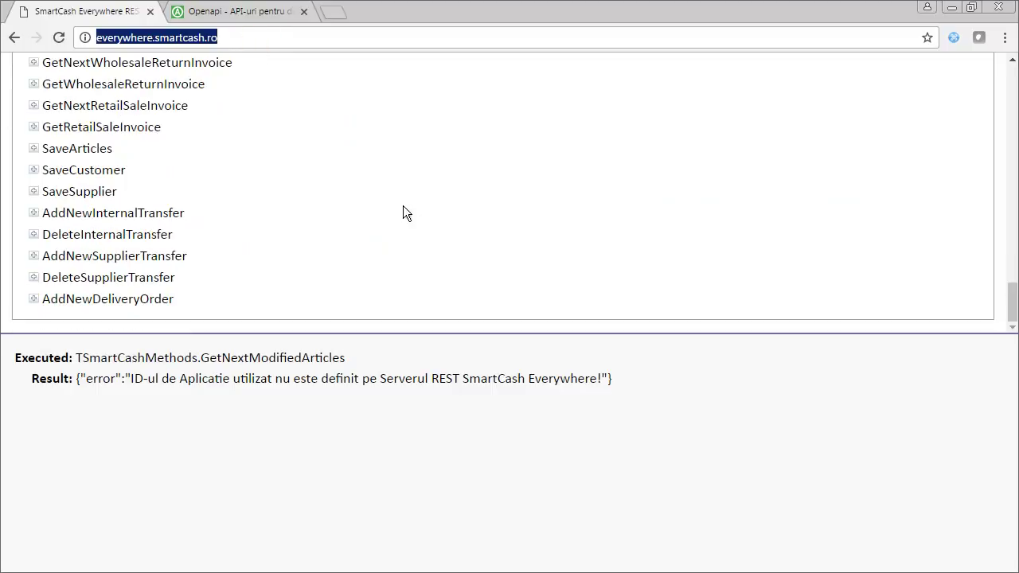
pyautogui.scroll(20, 260, 225)
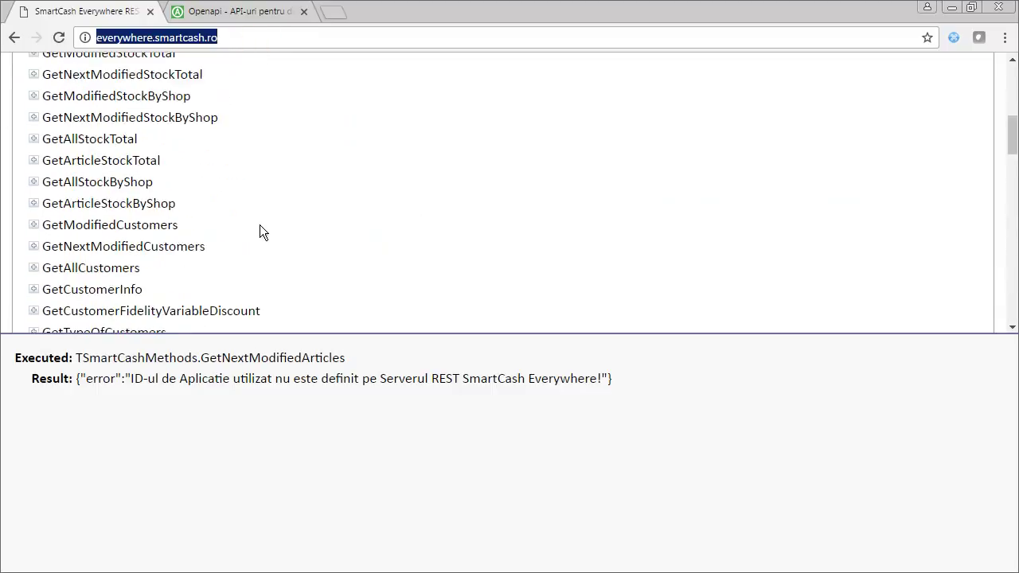
# - Execute the GetRandomInteger test function and highlight its returned result
pyautogui.click(35, 153)
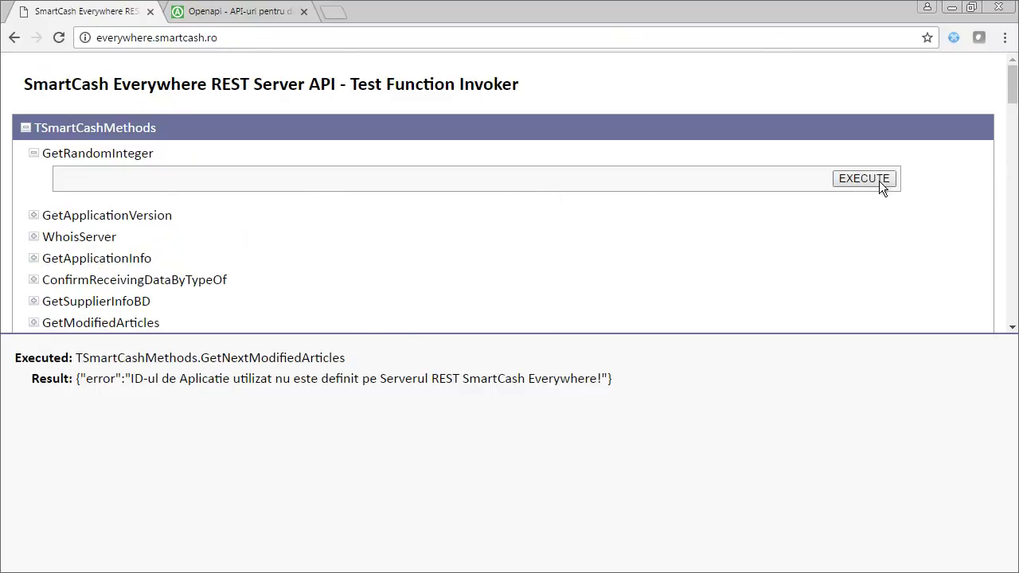
pyautogui.click(856, 181)
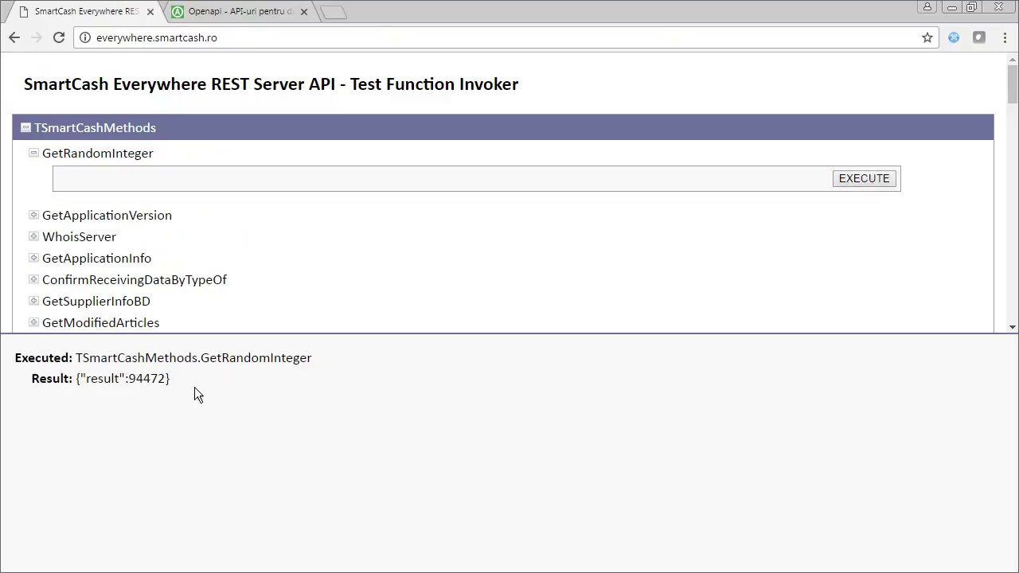
pyautogui.moveTo(194, 387); pyautogui.dragTo(74, 380)
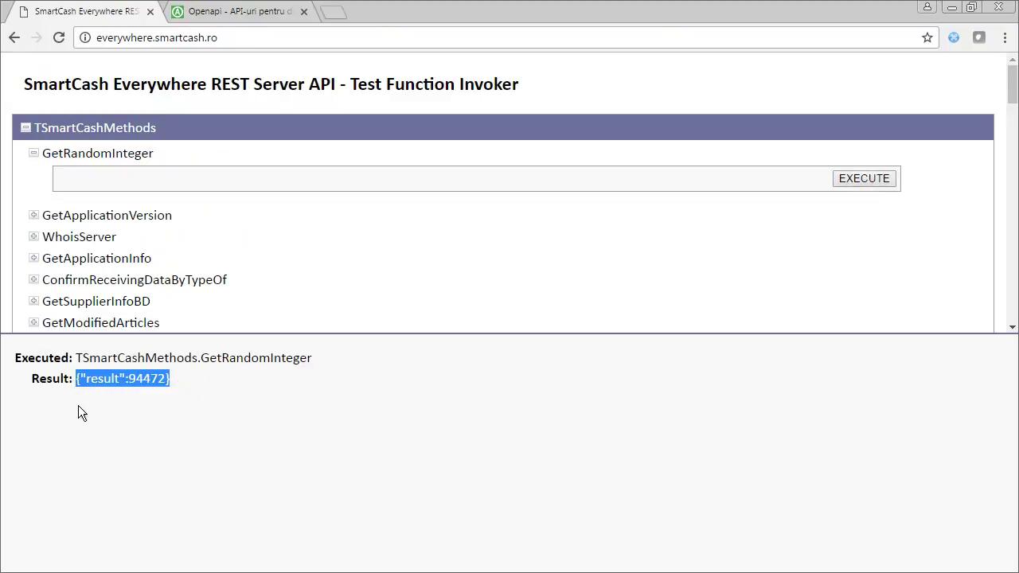
# - Expand the GetSupplierInfoBD method and examine its aIDAPP, aTypeOf and aValueSearch parameters
pyautogui.scroll(-1, 121, 178)
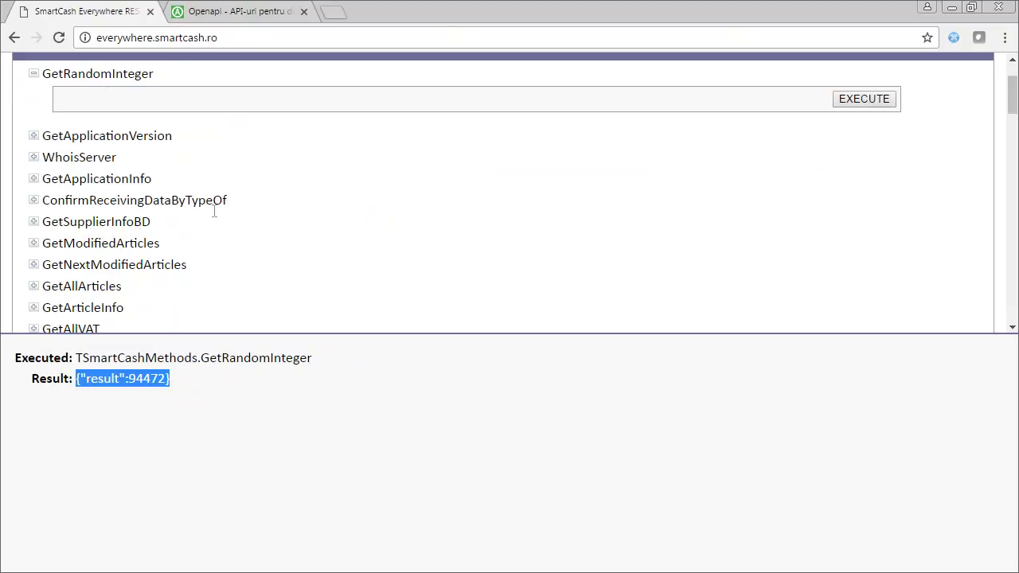
pyautogui.click(35, 224)
pyautogui.click(223, 284)
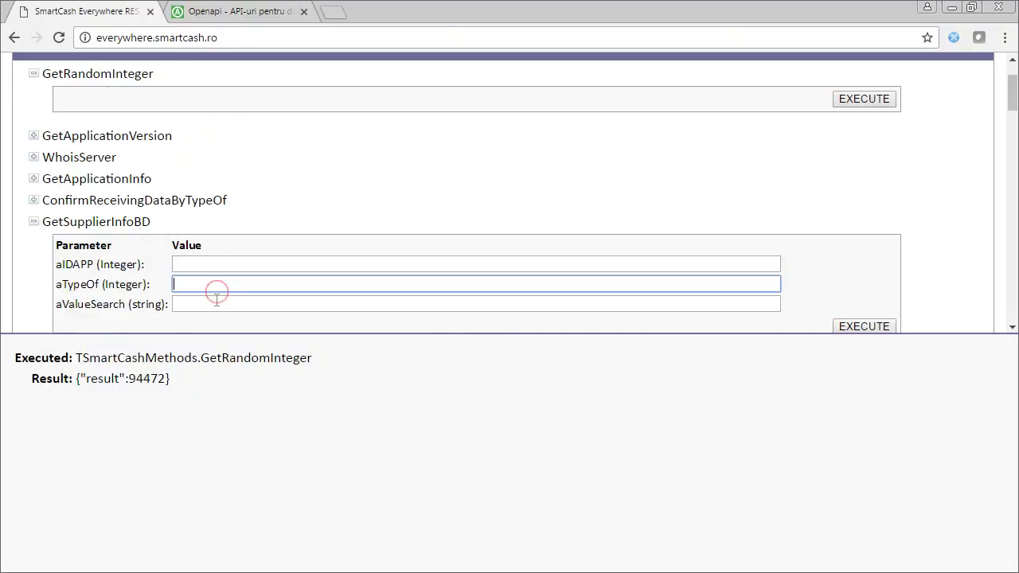
pyautogui.press('Tab')
pyautogui.scroll(-1, 776, 232)
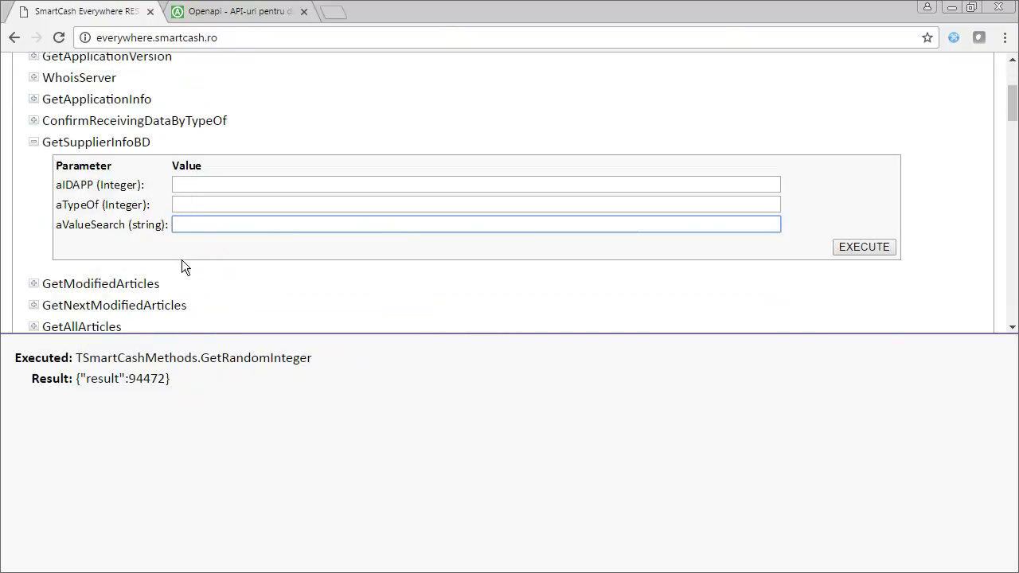
pyautogui.scroll(2, 199, 160)
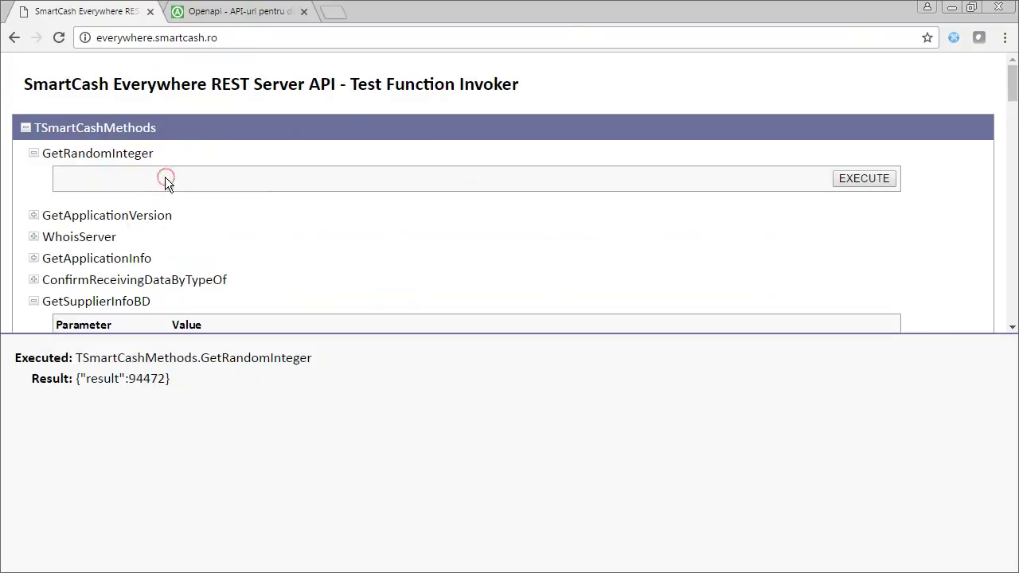
pyautogui.click(218, 40)
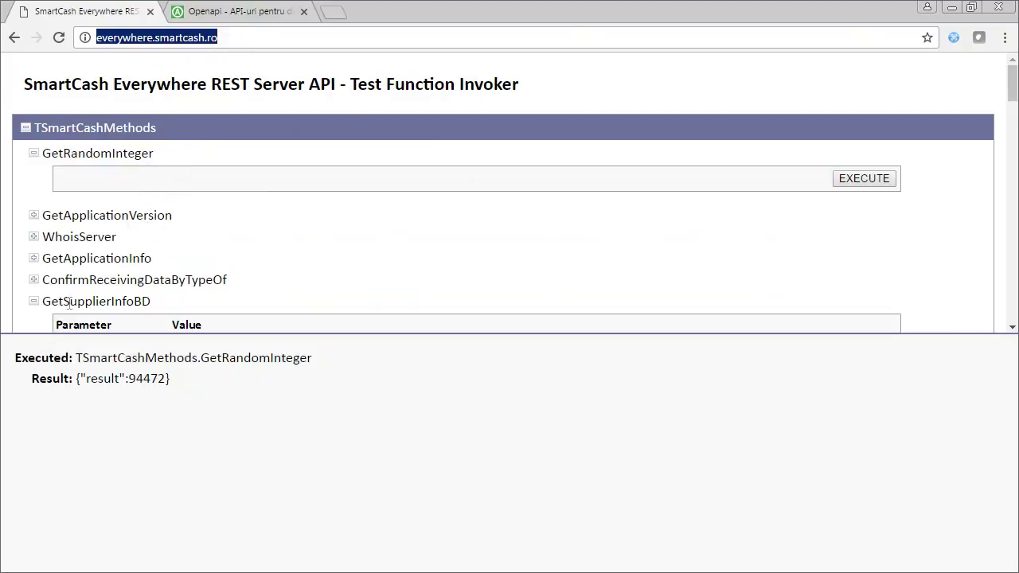
pyautogui.click(76, 269)
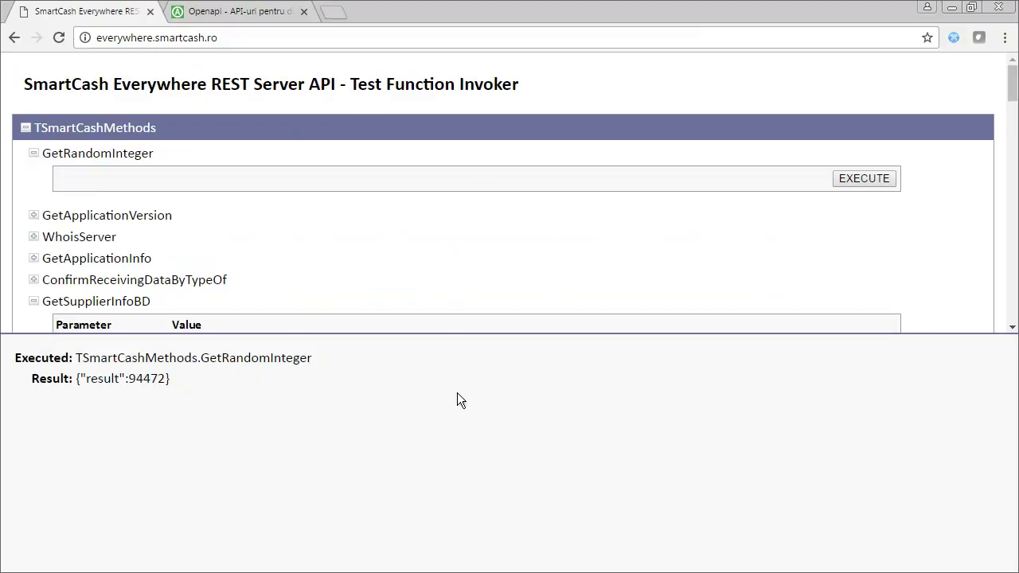
# - Switch to Magister SmartCash Shop and open the Vanzare cu Ridicata operation from the network store reception
pyautogui.hotkey('alt', 'Tab')
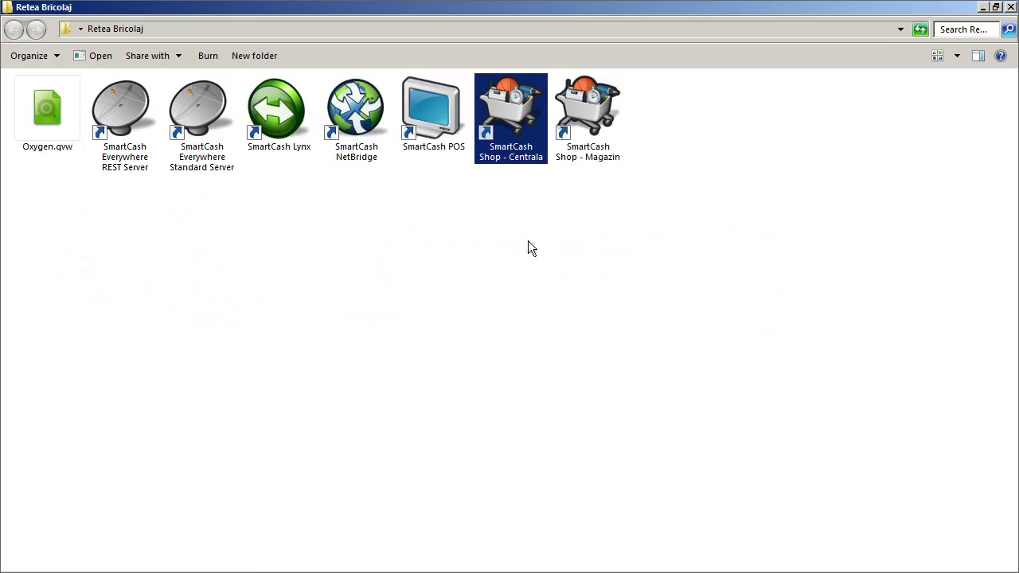
pyautogui.click(506, 563)
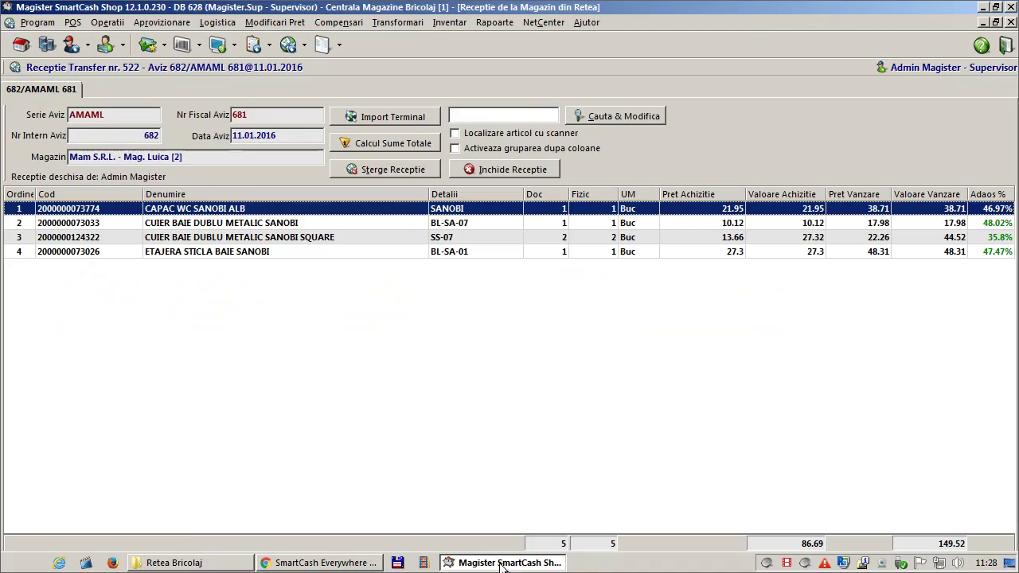
pyautogui.click(270, 250)
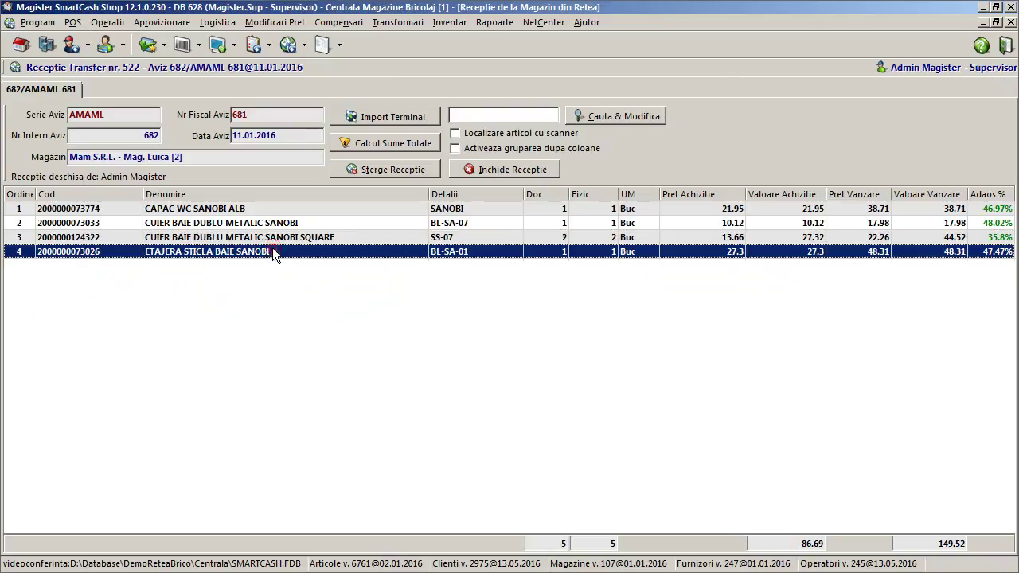
pyautogui.click(280, 237)
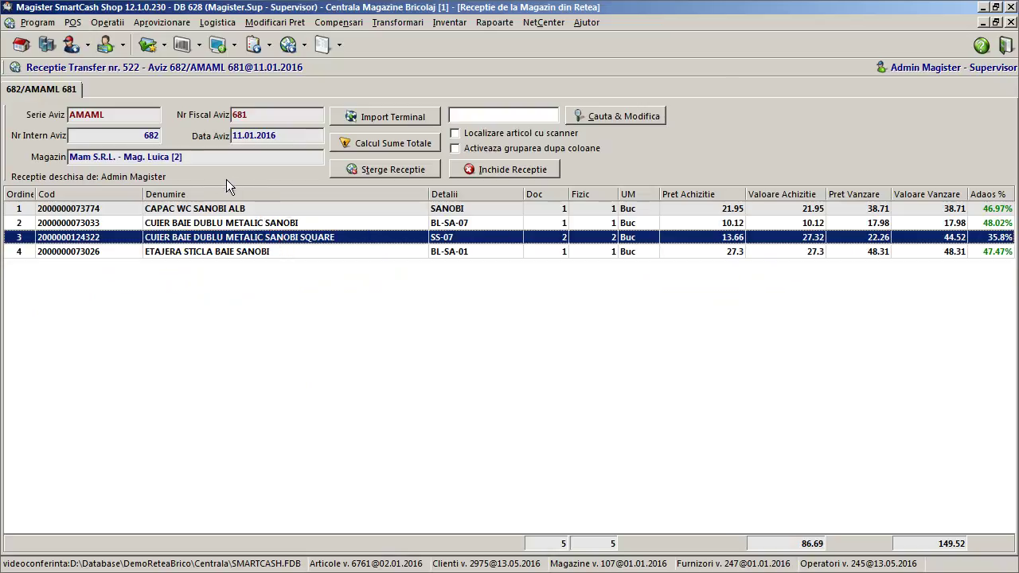
pyautogui.click(108, 23)
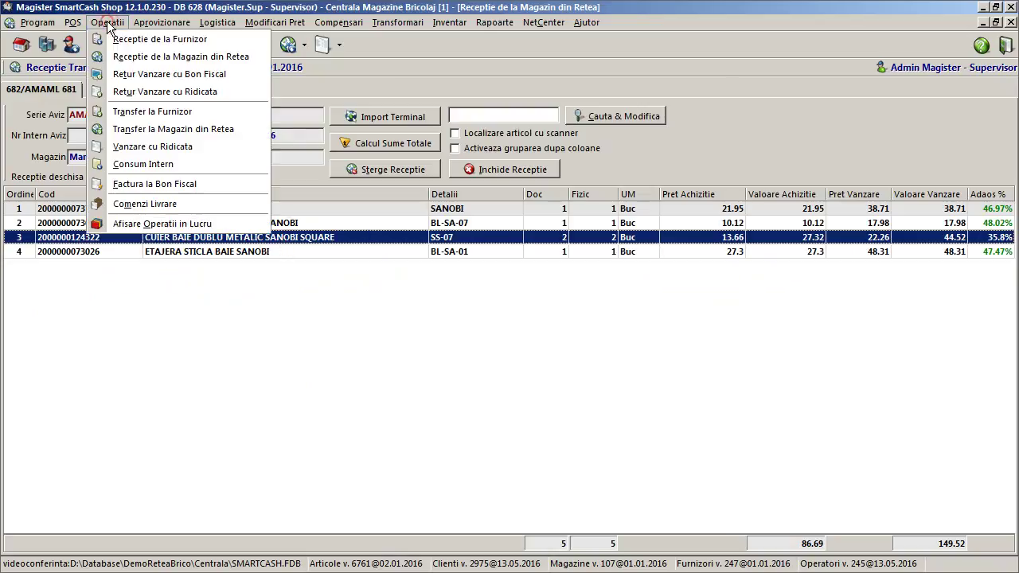
pyautogui.click(148, 148)
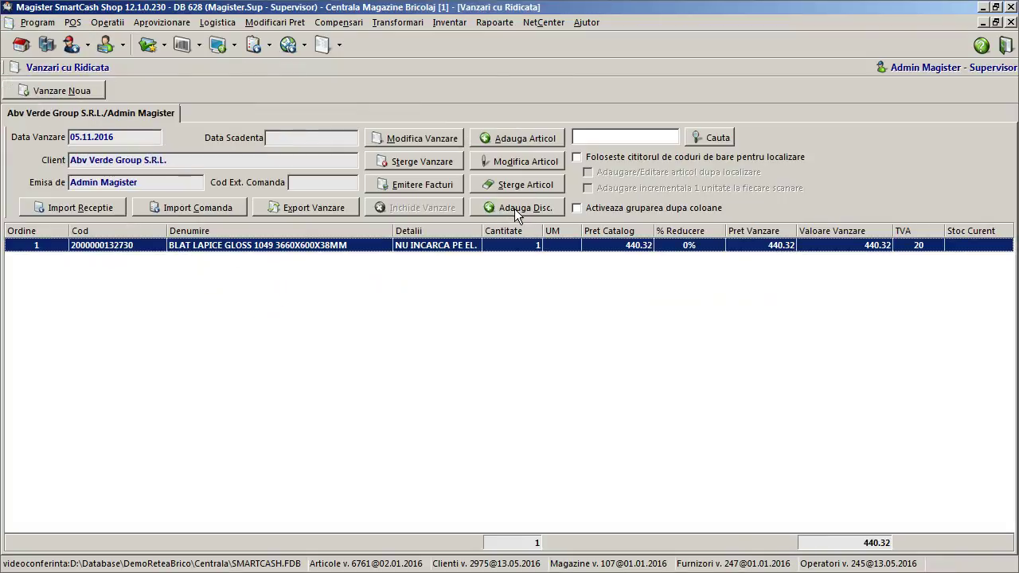
# - Start an invoice discount on the wholesale sale, described as CUPON REDUCERE, with type Discount Valoric and value 100
pyautogui.click(519, 212)
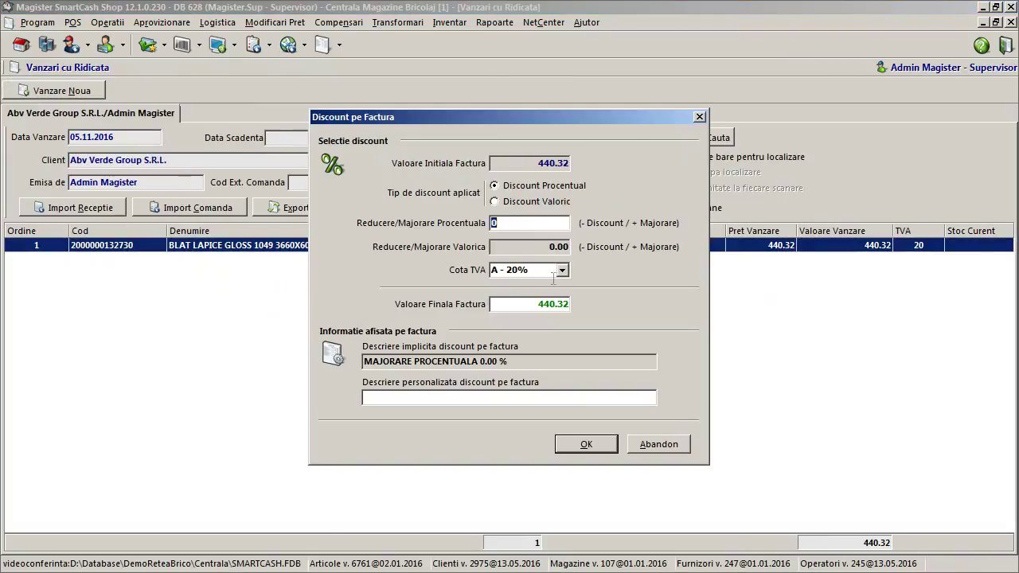
pyautogui.click(478, 397)
pyautogui.write('CUPON RE')
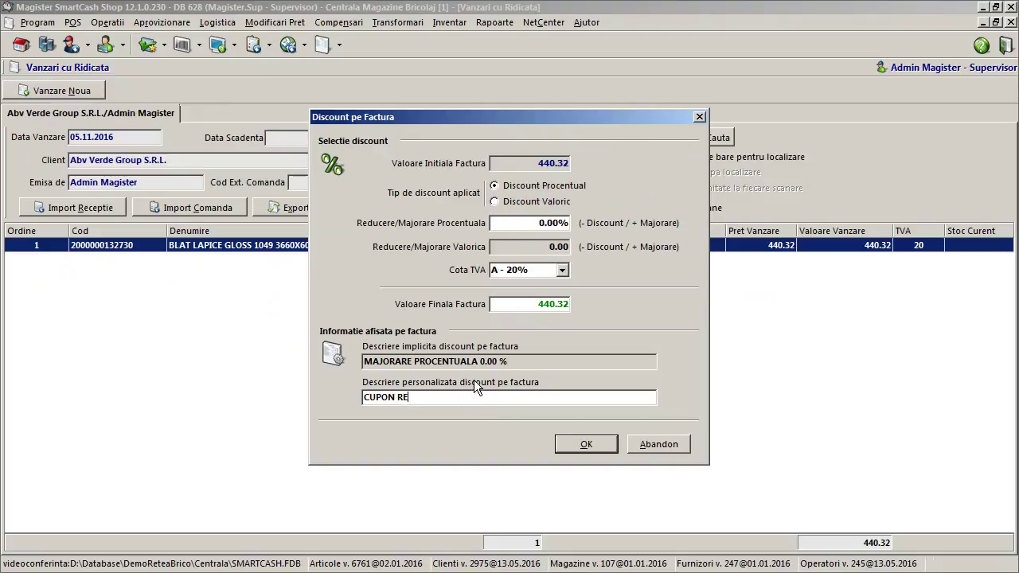
pyautogui.write('DUCERE')
pyautogui.click(518, 201)
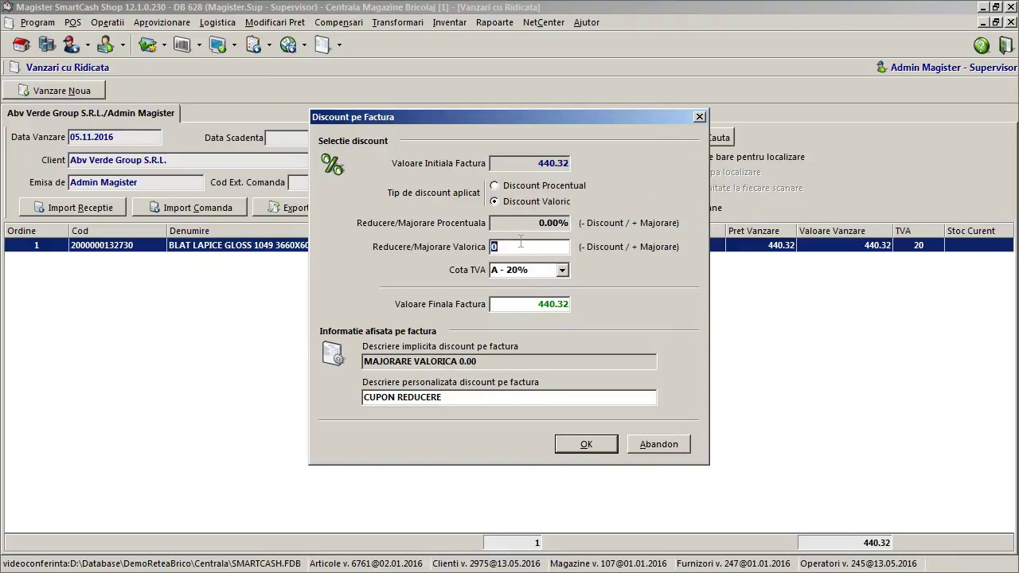
pyautogui.write('100')
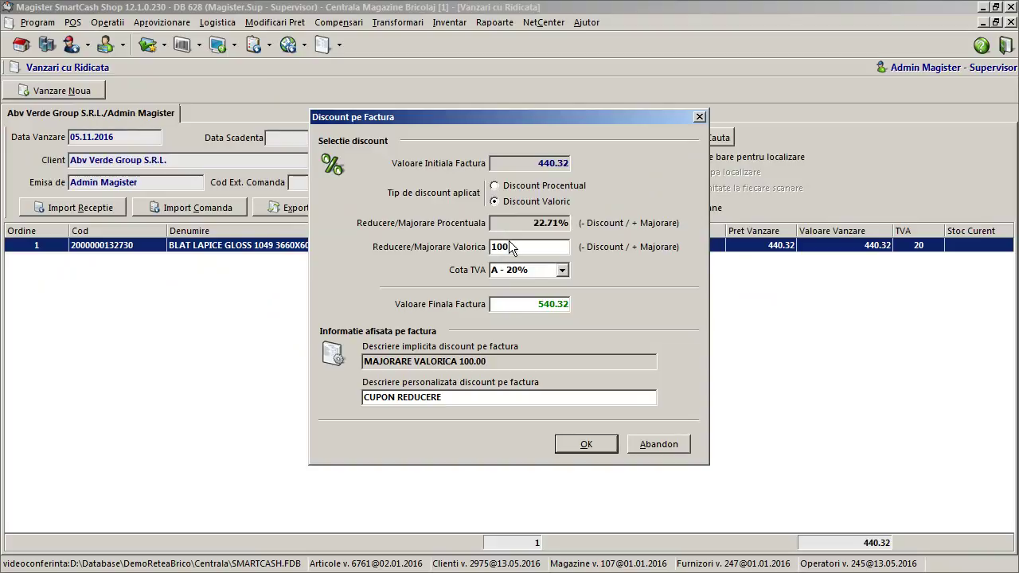
# - Set the discount's Cota TVA to E - 0%, add it to the sale and select the CUPON REDUCERE line
pyautogui.click(562, 271)
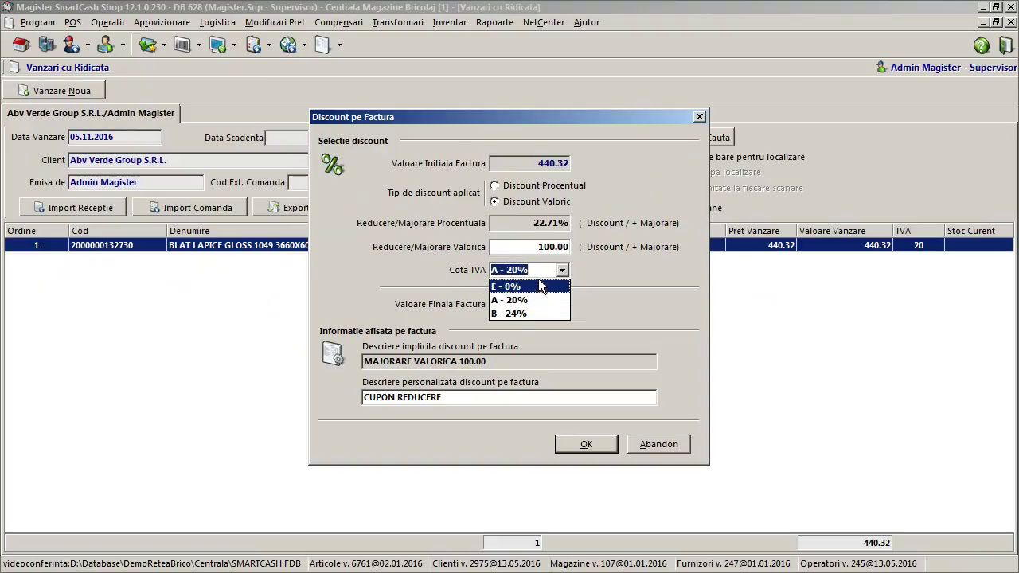
pyautogui.click(530, 286)
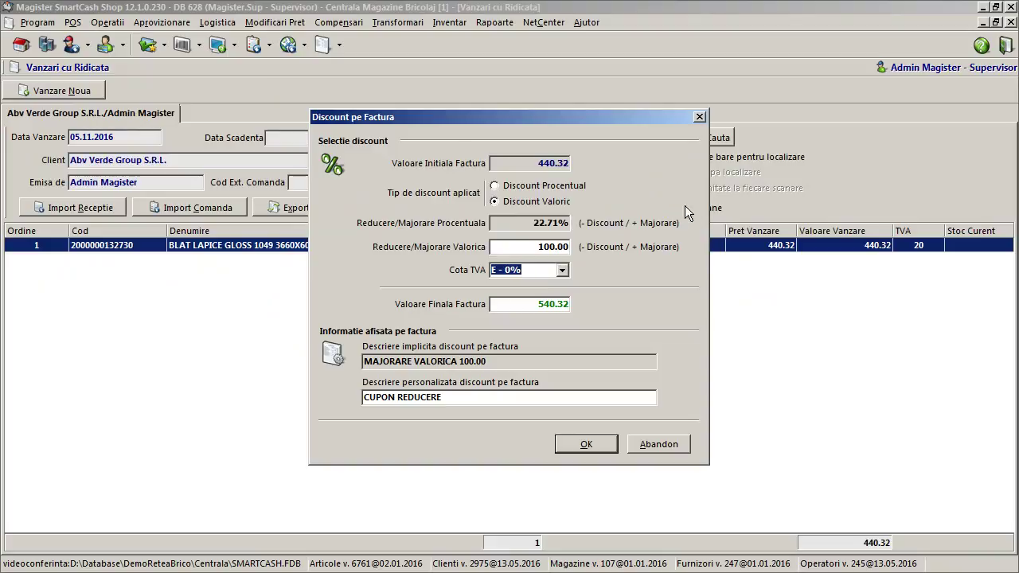
pyautogui.click(563, 270)
pyautogui.click(563, 271)
pyautogui.click(544, 248)
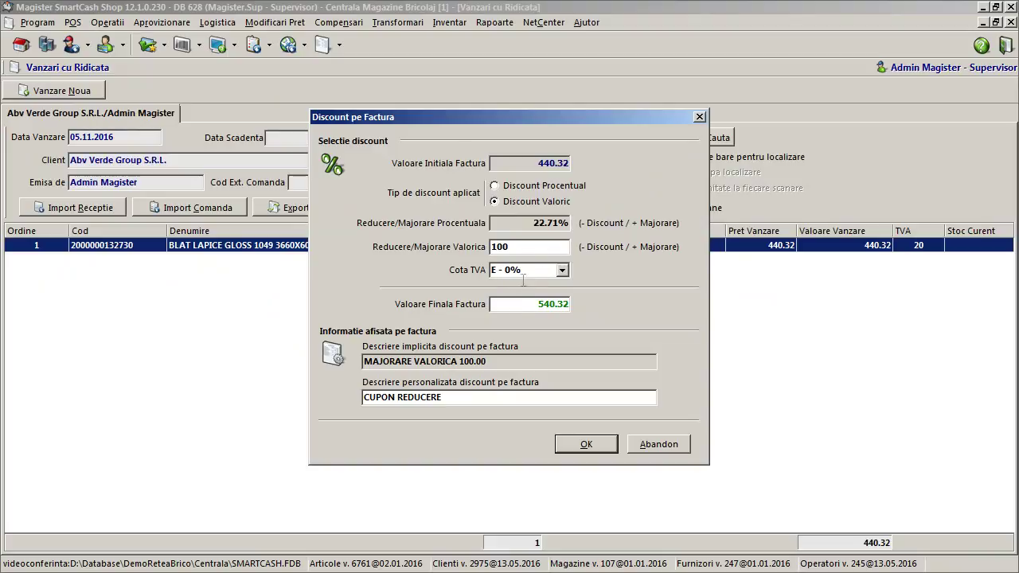
pyautogui.click(523, 270)
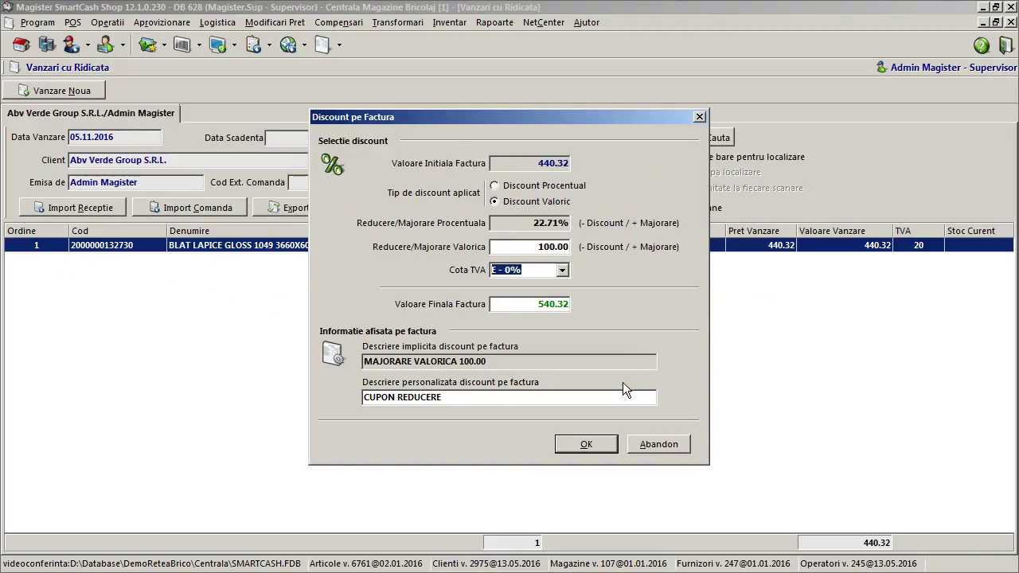
pyautogui.click(586, 444)
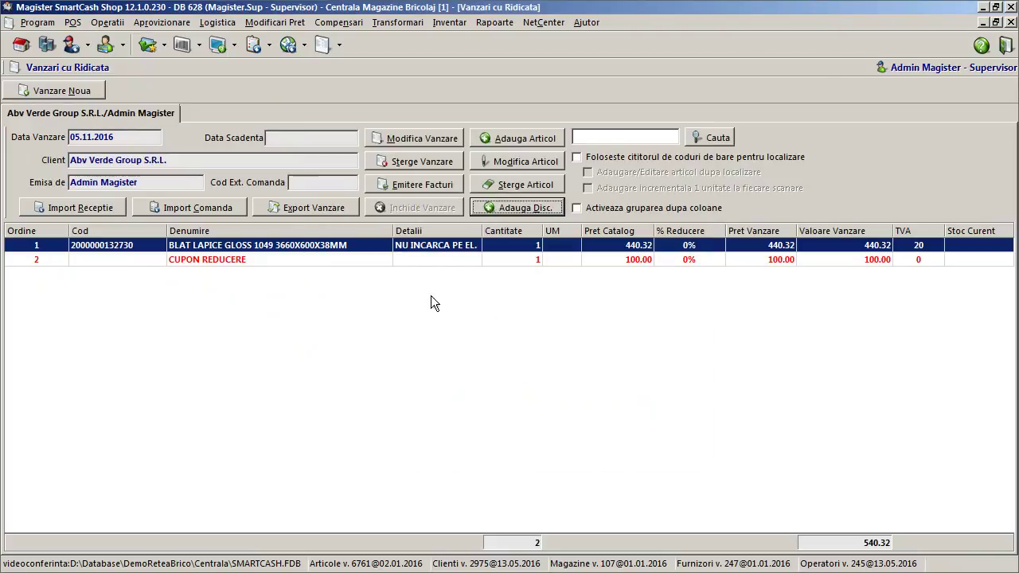
pyautogui.click(474, 261)
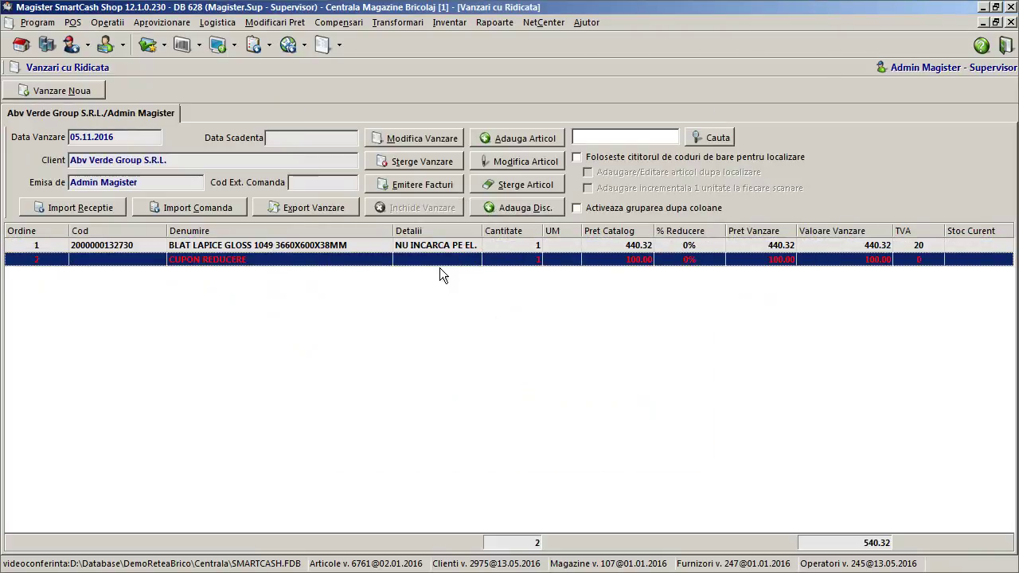